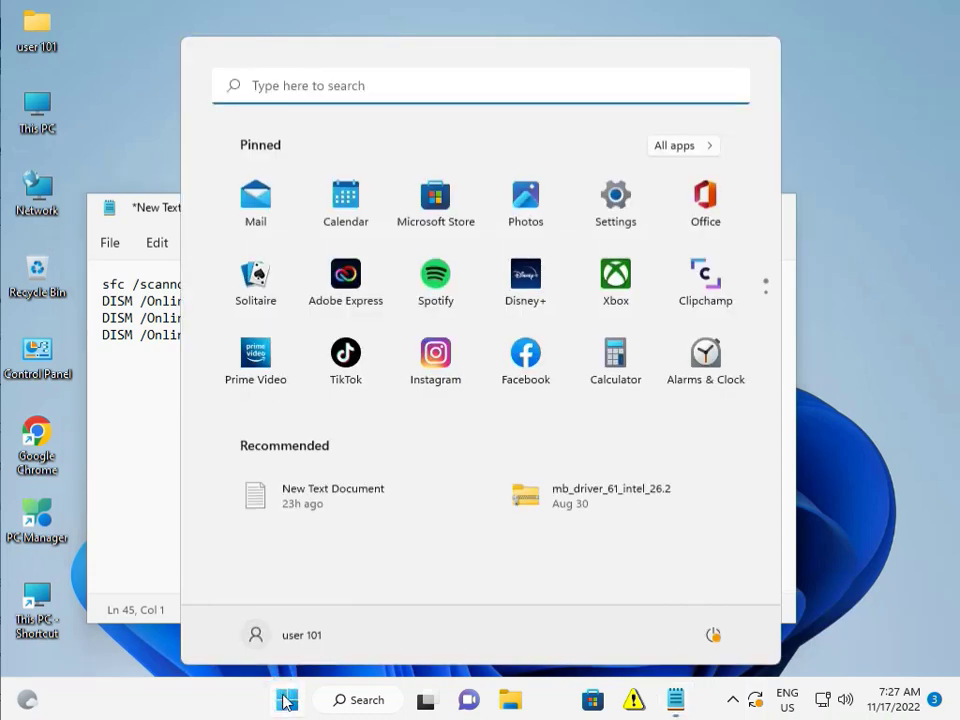
Open Command Prompt as administrator and allow it to make changes to the device
type("cmd")
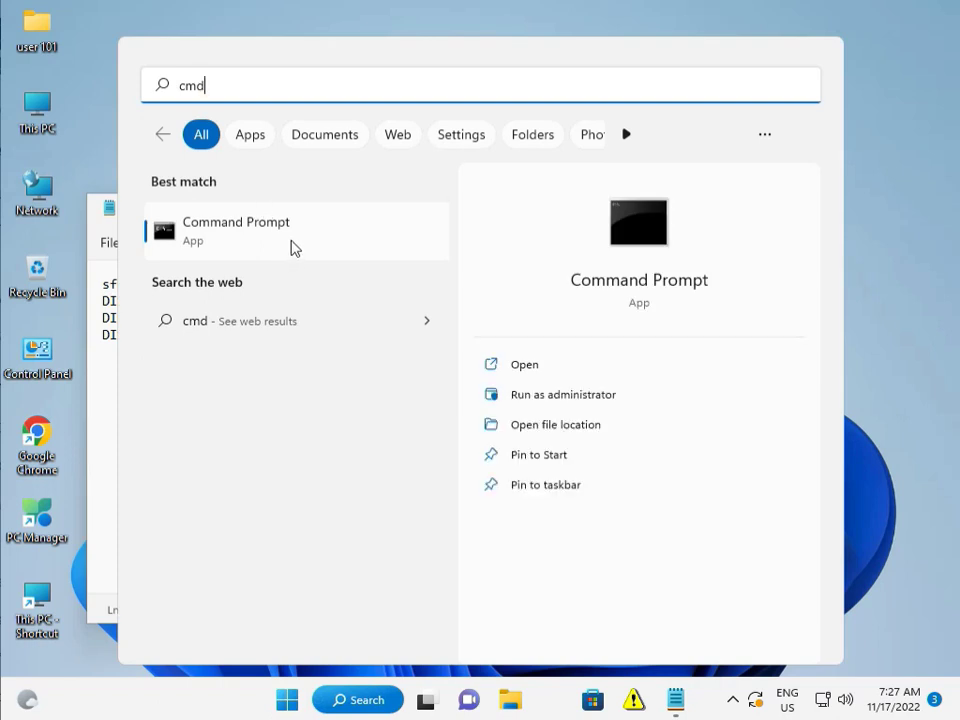
left_click(293, 247)
right_click(293, 247)
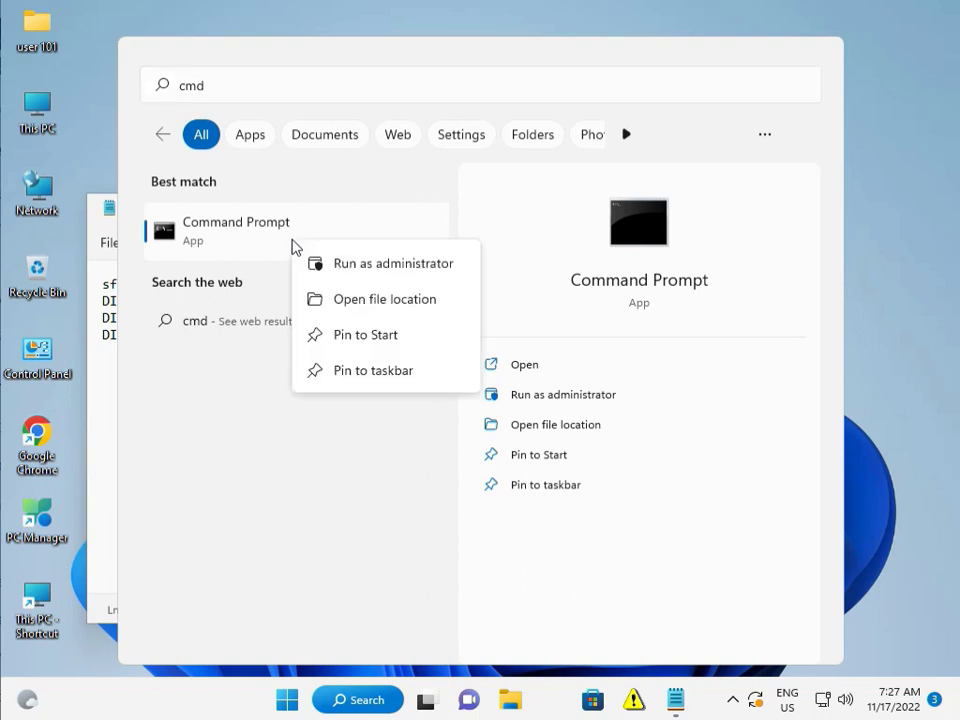
left_click(320, 265)
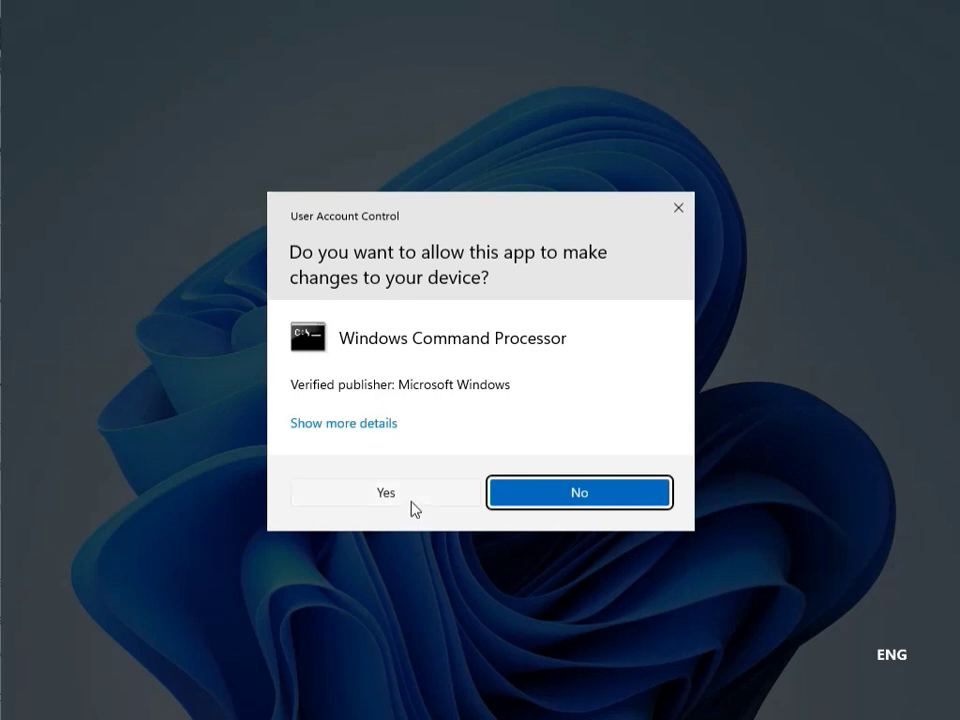
left_click(413, 500)
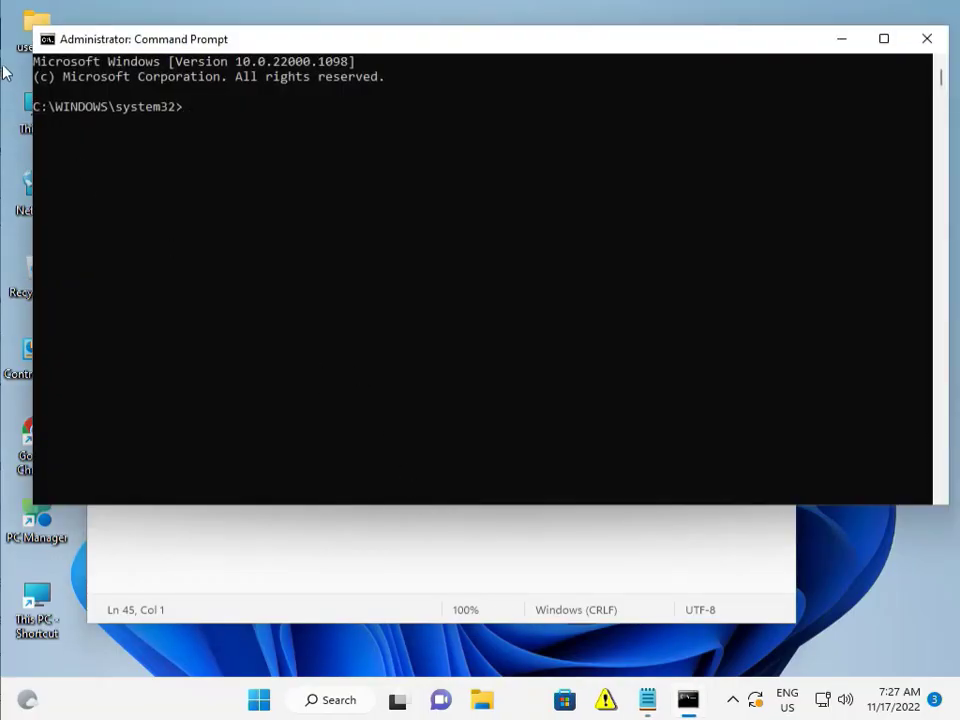
Copy the sfc /scannow command from the Notepad document and run it in the administrator Command Prompt
left_click(266, 544)
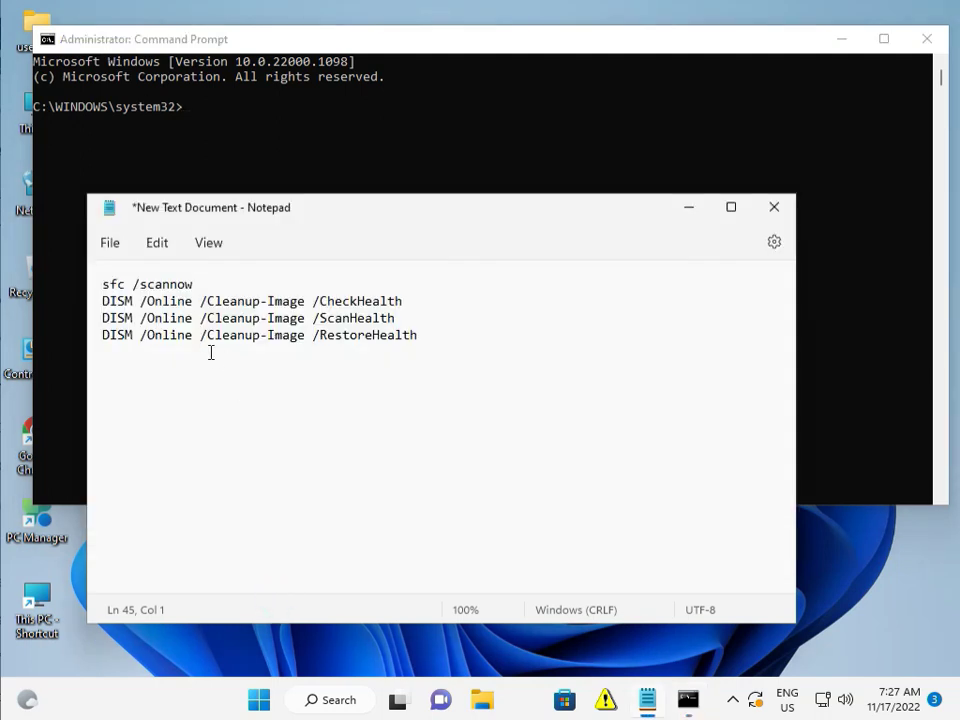
left_click_drag(419, 338, 104, 286)
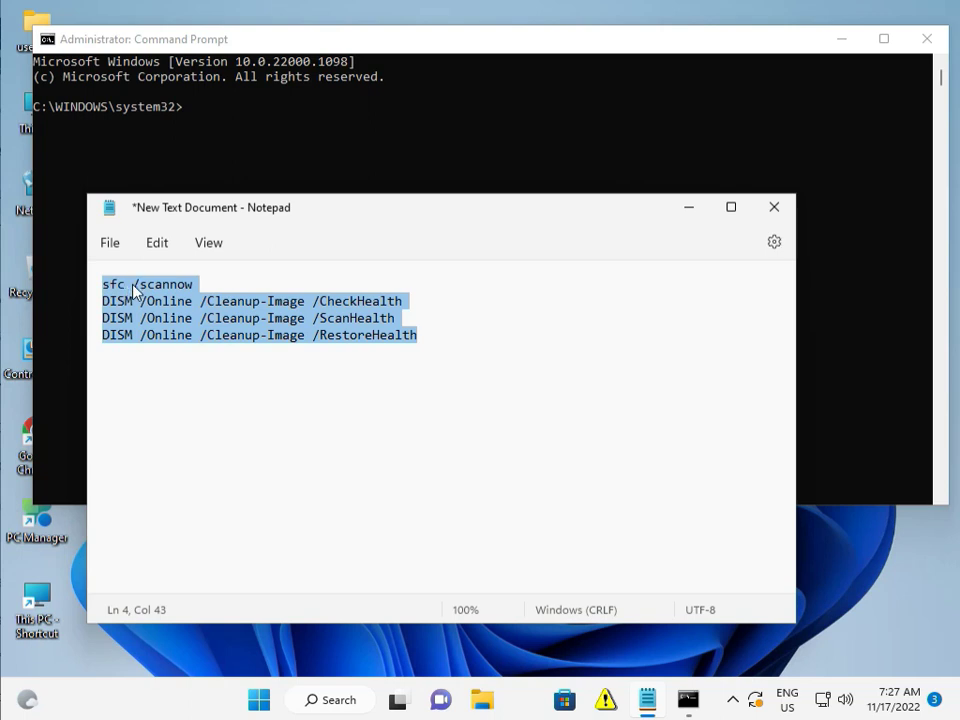
left_click(133, 288)
left_click_drag(104, 284, 171, 283)
right_click(177, 288)
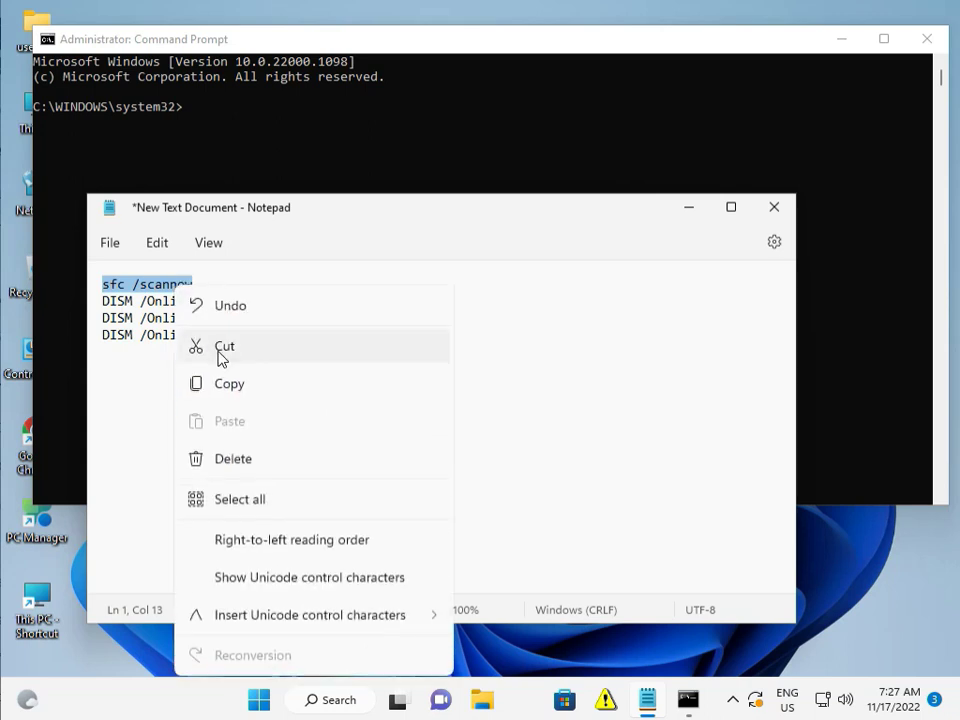
left_click(223, 384)
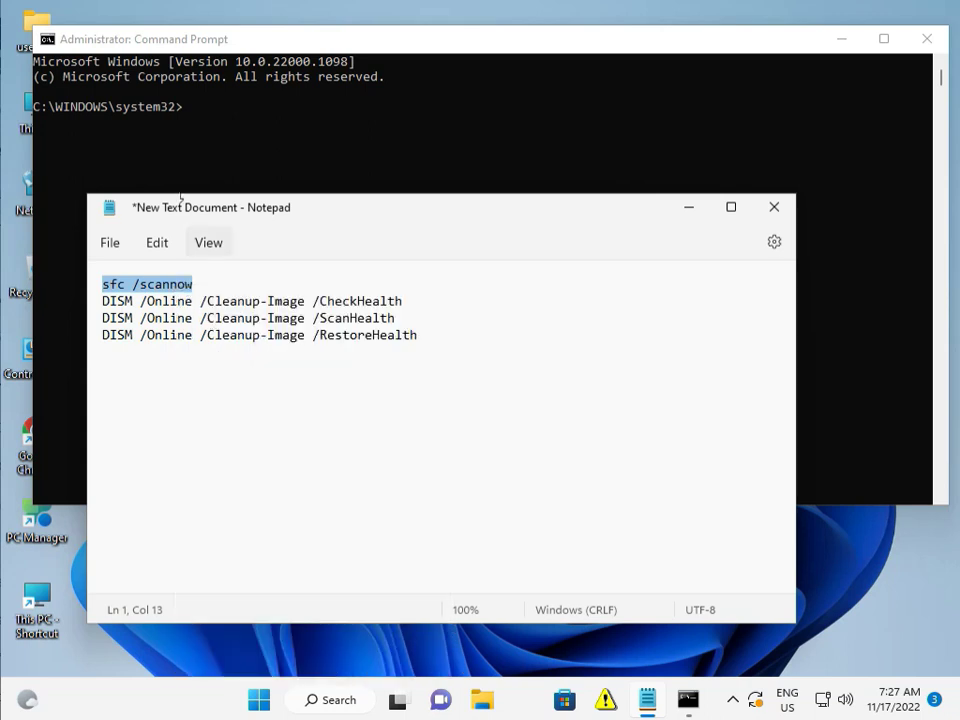
left_click(186, 110)
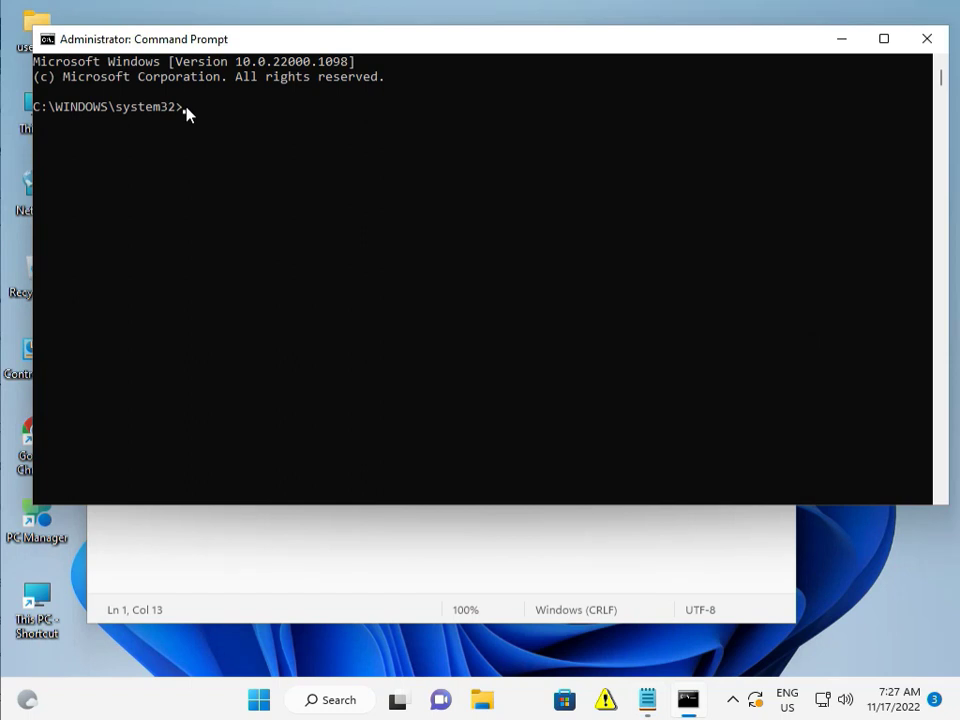
key("ctrl+v")
key("Return")
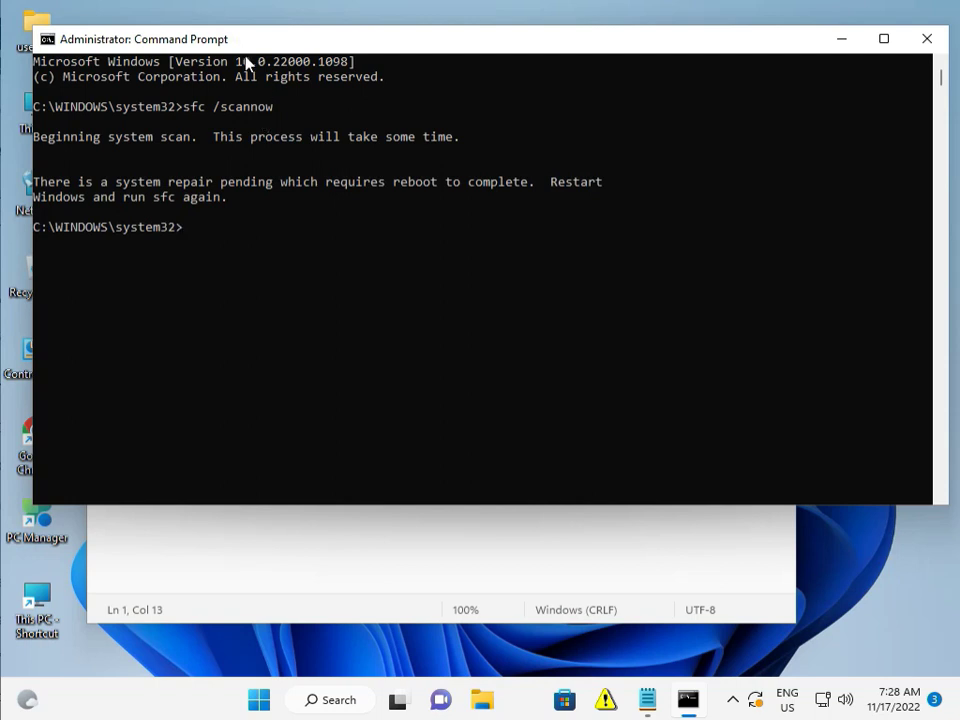
Review the DISM commands in the Notepad document, save and close it, and close the Command Prompt window
left_click(287, 574)
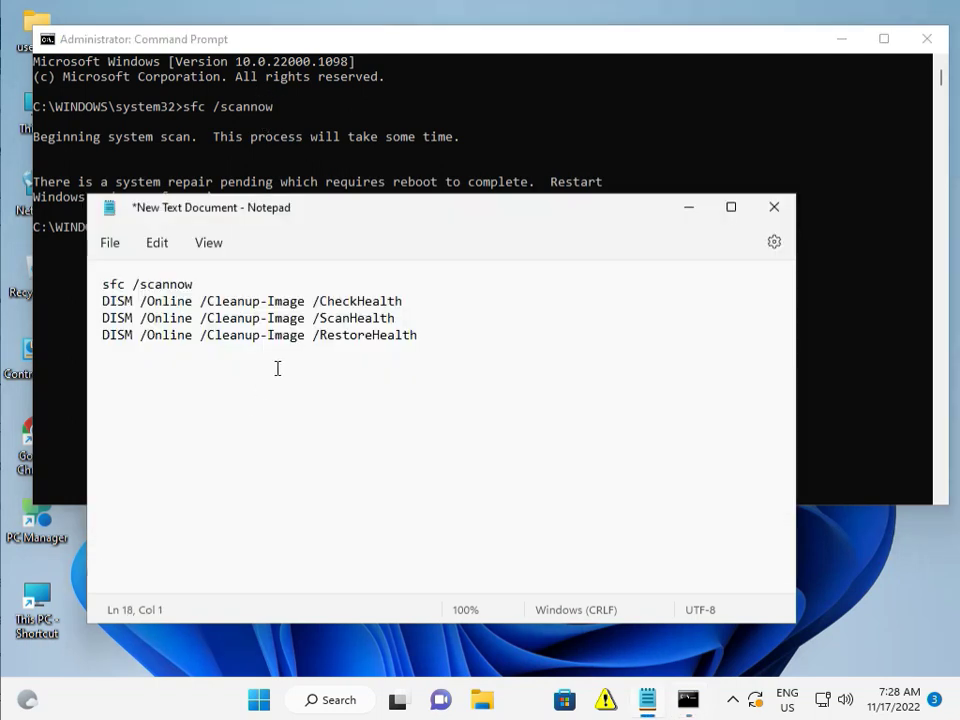
left_click(420, 333)
left_click_drag(106, 302, 163, 318)
left_click(149, 334)
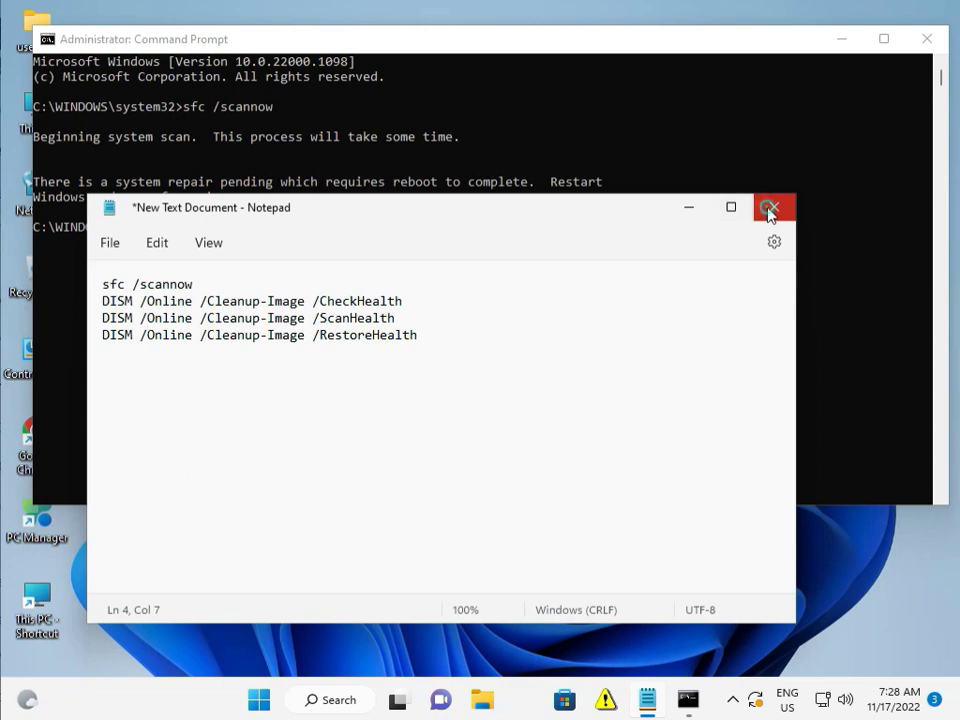
left_click(770, 208)
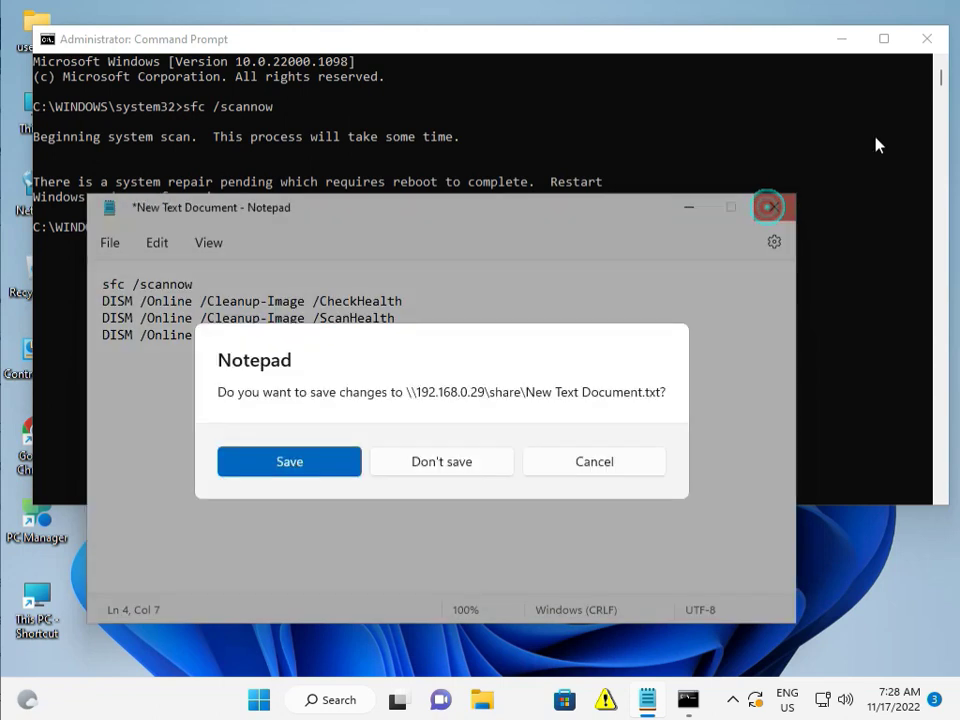
left_click(314, 468)
left_click(920, 42)
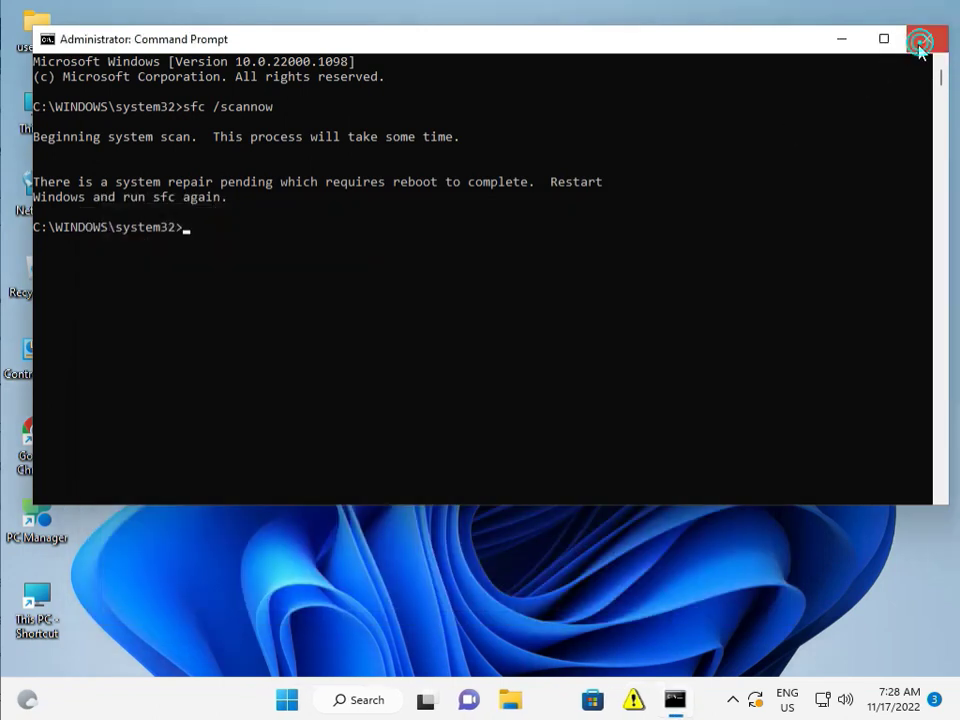
left_click(491, 278)
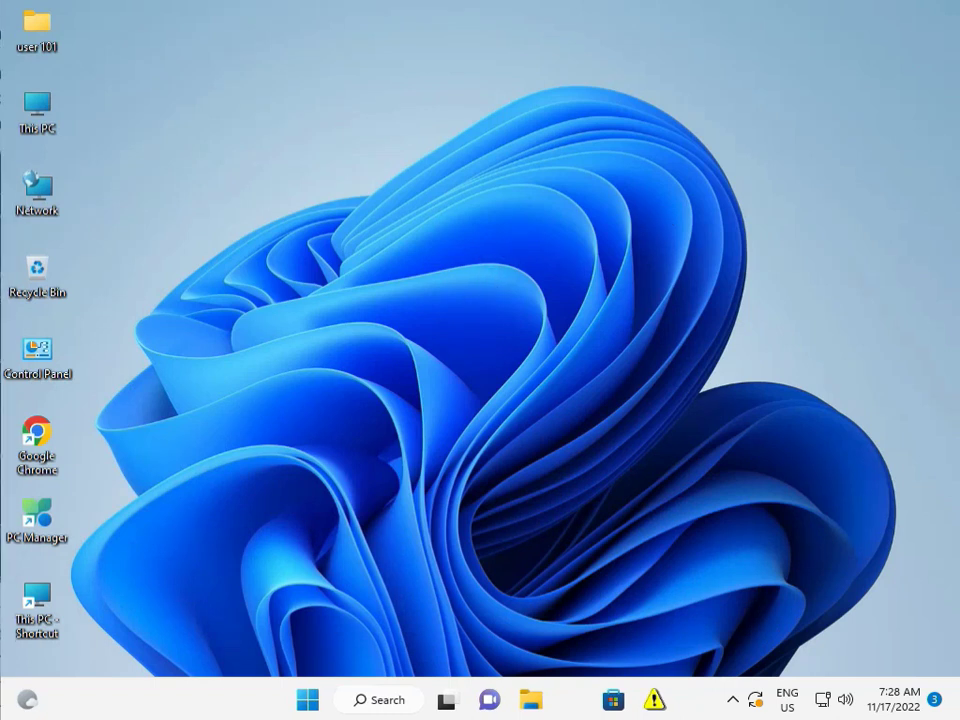
Open the Settings app and run the Windows Update troubleshooter from the other system troubleshooters
left_click(310, 700)
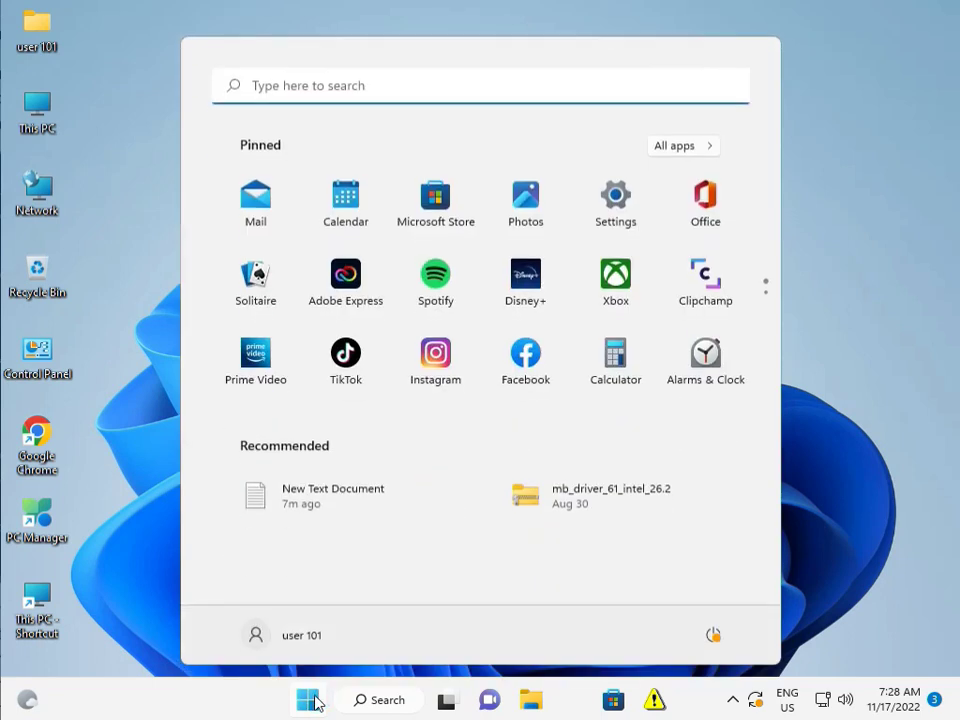
left_click(628, 198)
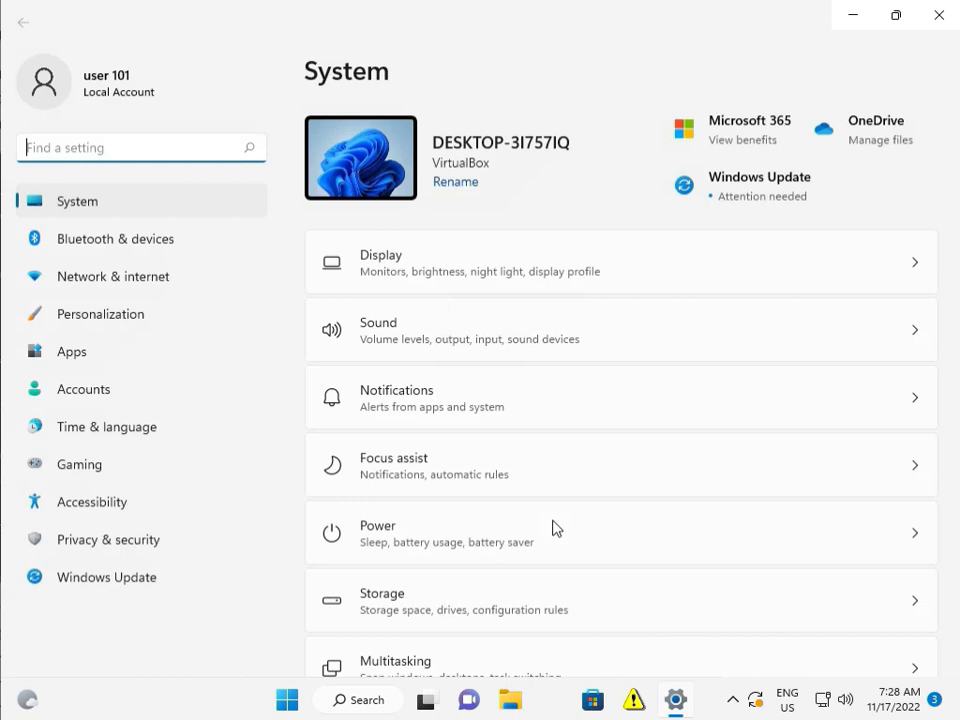
scroll(505, 484, "down", 3)
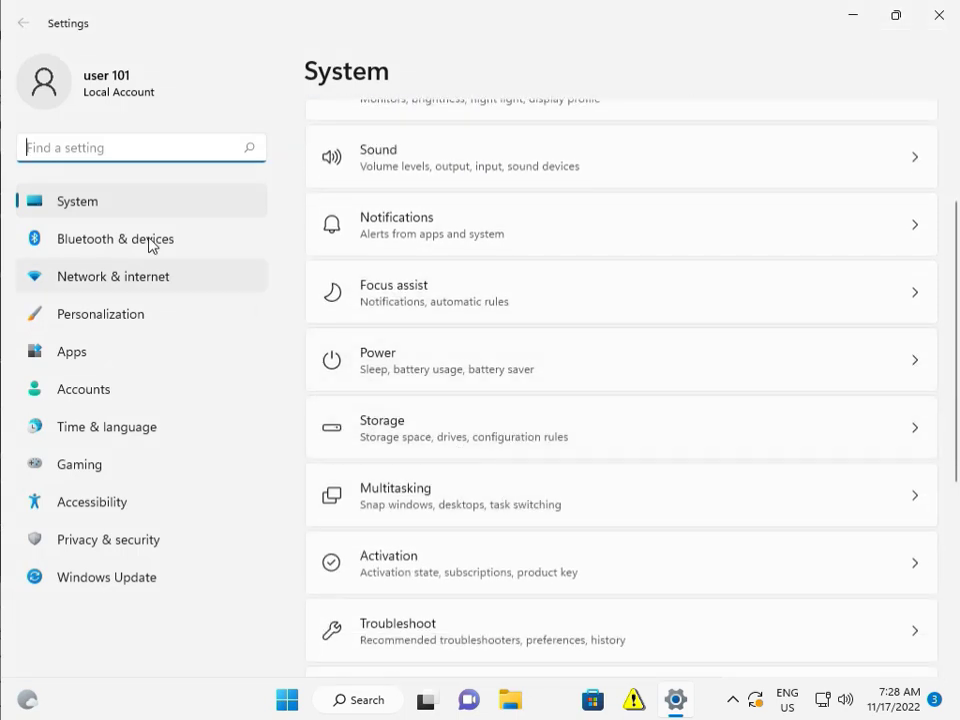
scroll(534, 504, "down", 2)
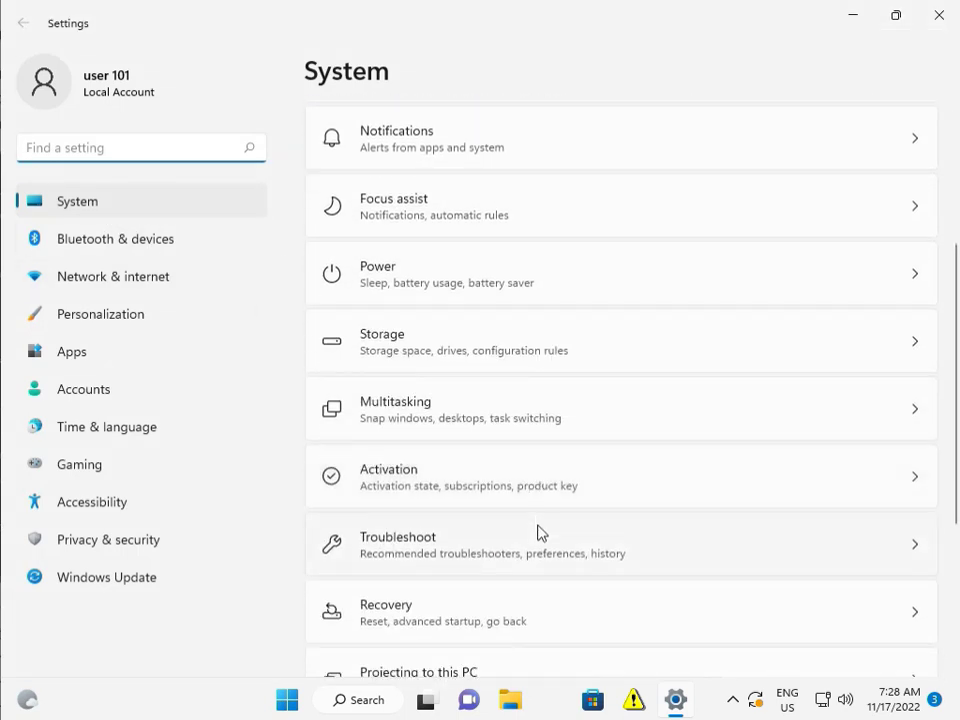
left_click(542, 541)
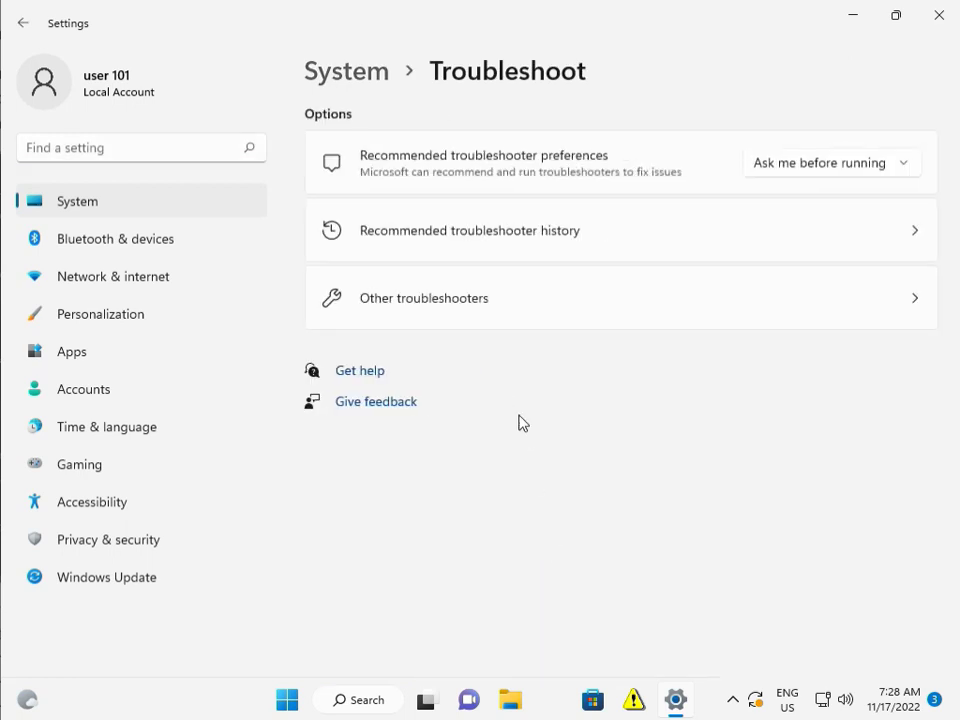
left_click(502, 316)
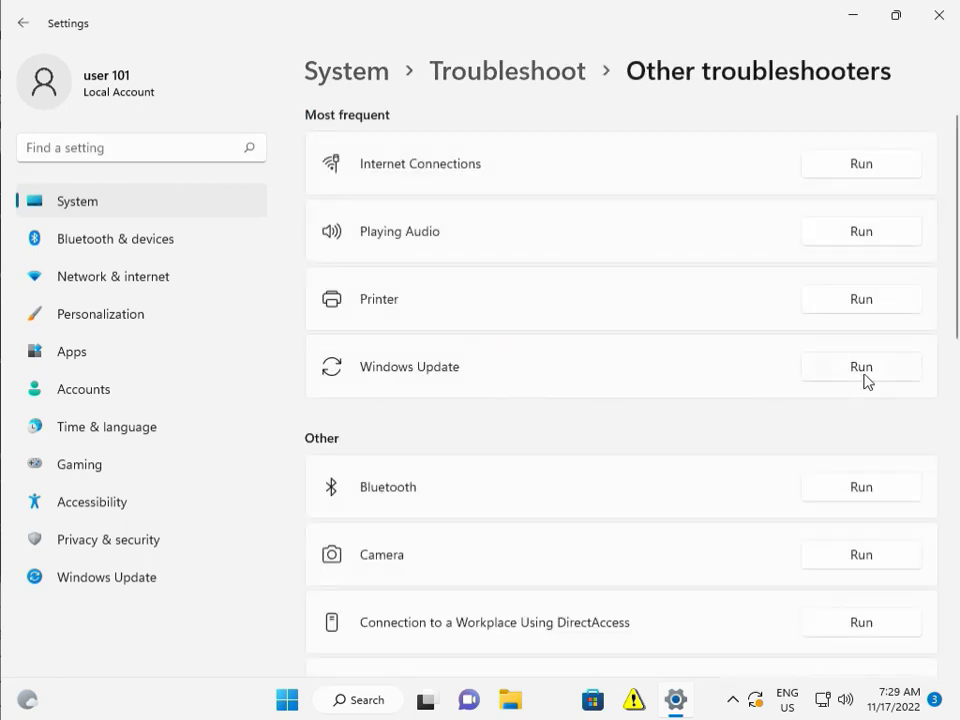
left_click(865, 376)
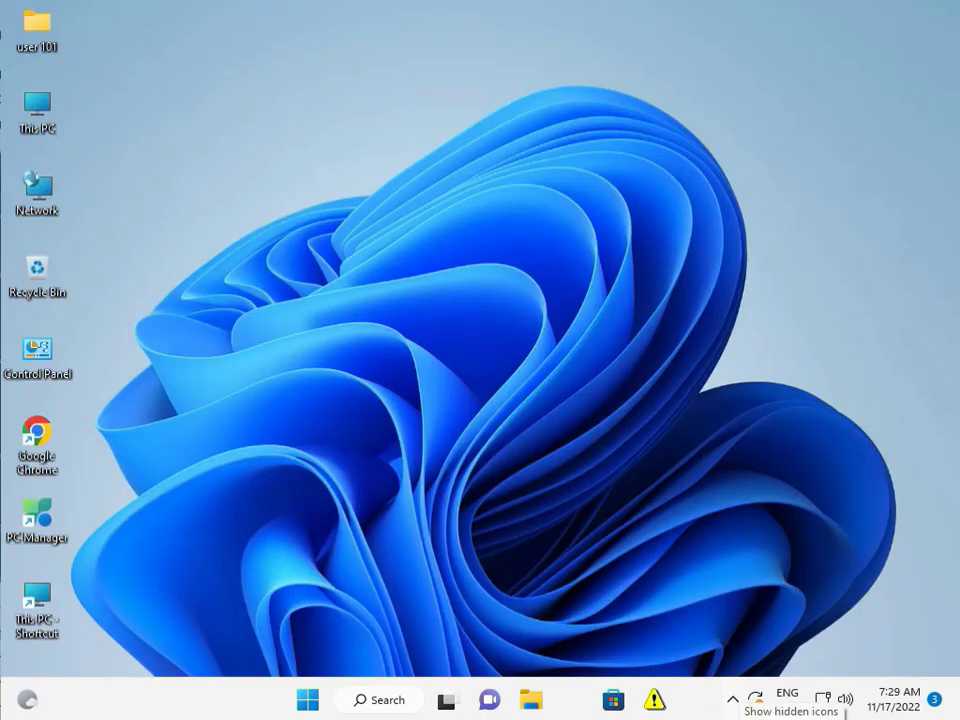
Search for the Services app and run it as administrator
left_click(307, 700)
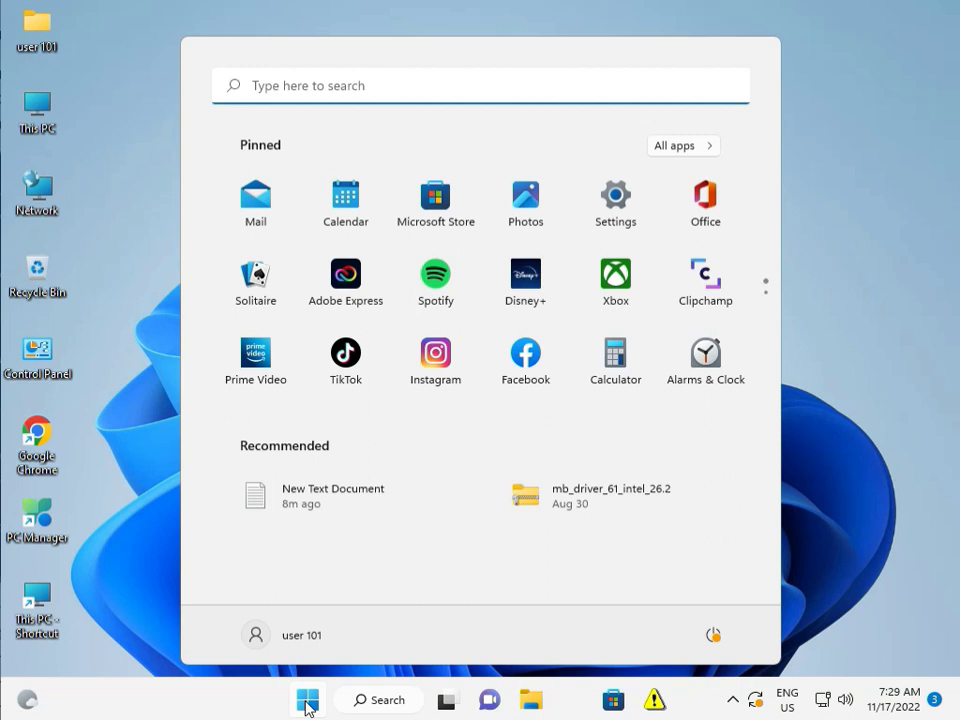
type("servi")
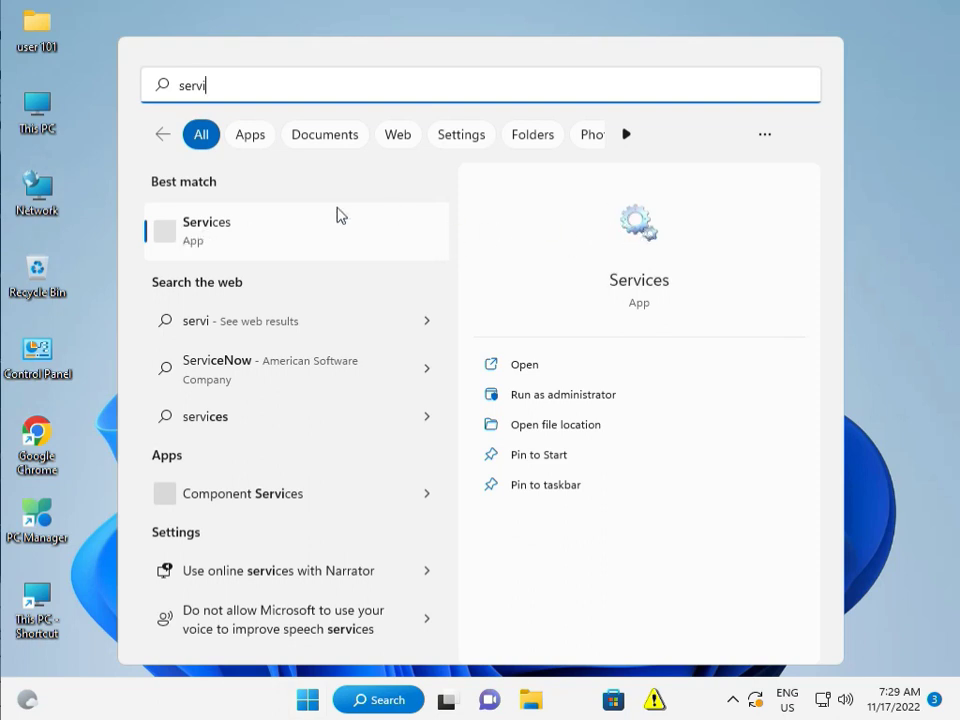
left_click(572, 395)
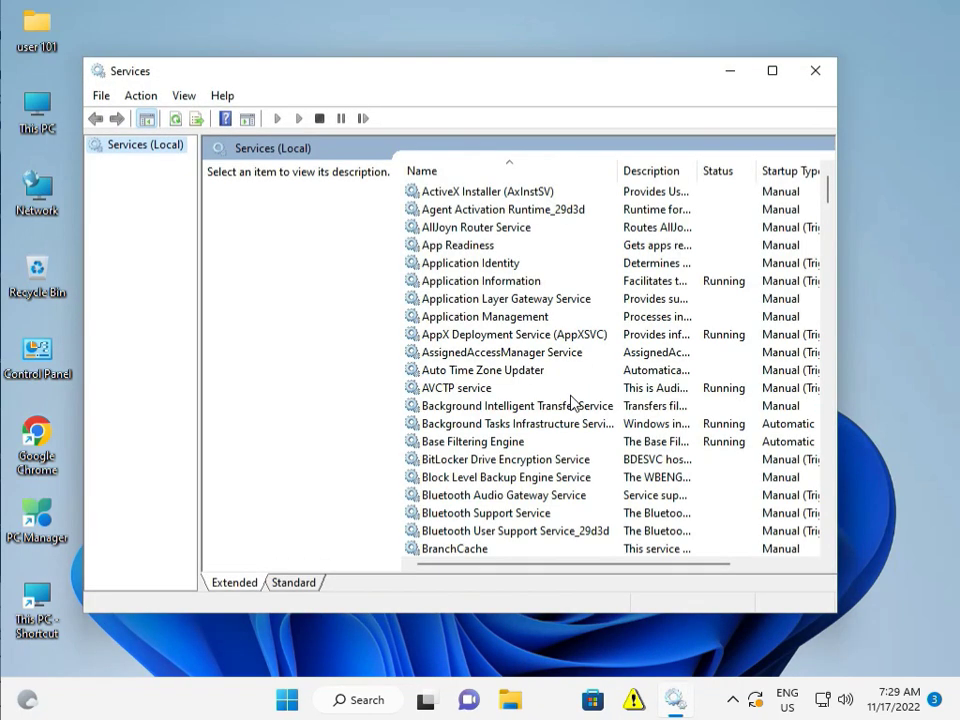
Find the Windows Update service, open its properties, and confirm them with the startup type Automatic
left_click(463, 390)
scroll(476, 478, "down", 15)
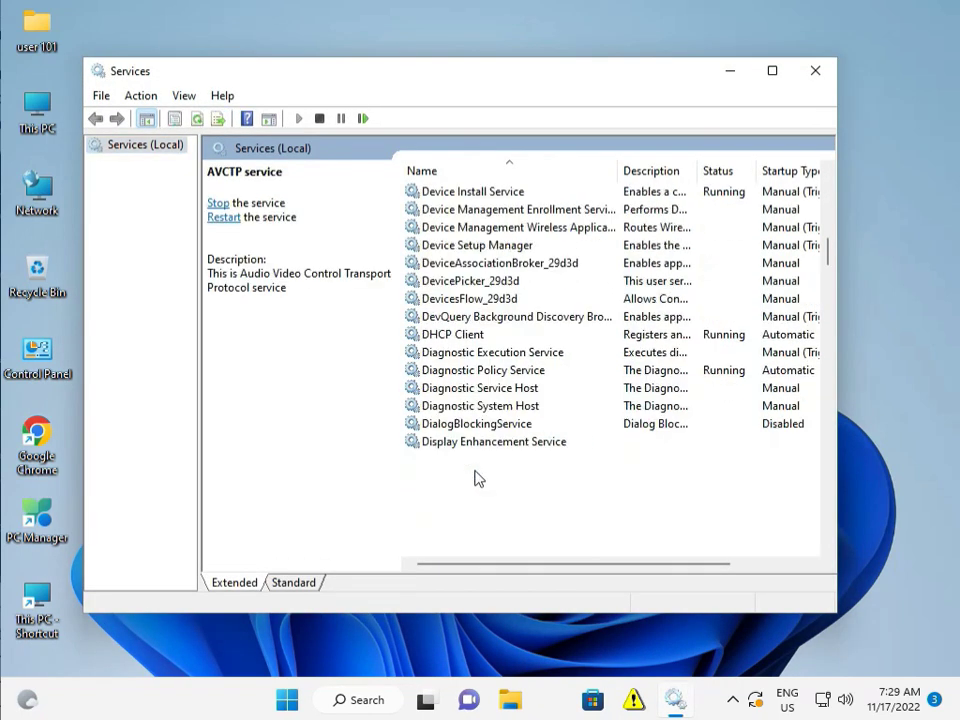
key("w")
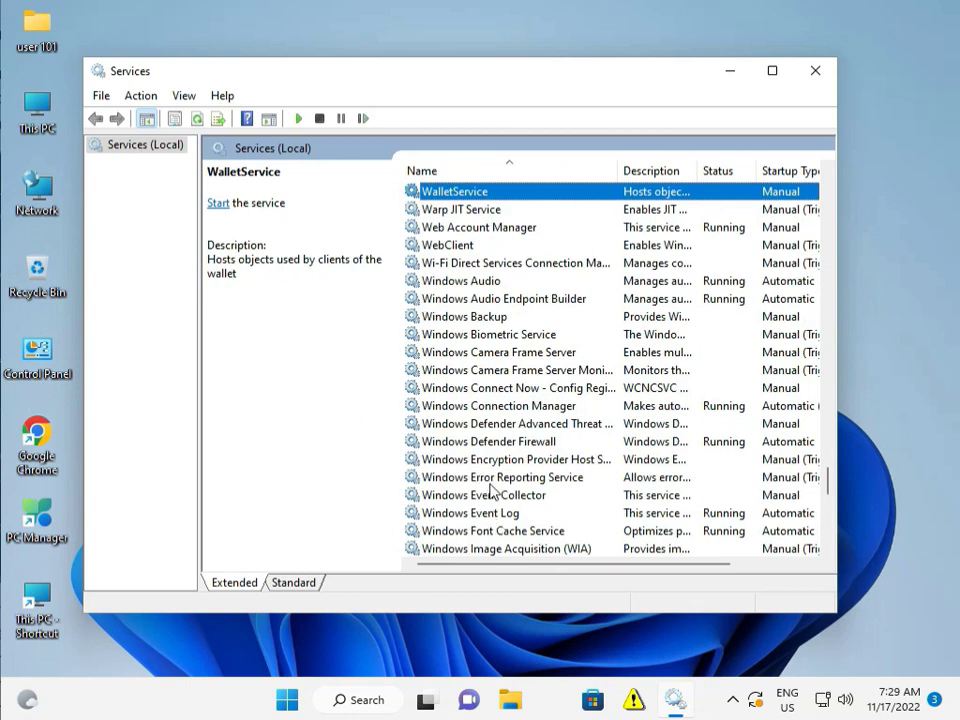
scroll(490, 490, "down", 15)
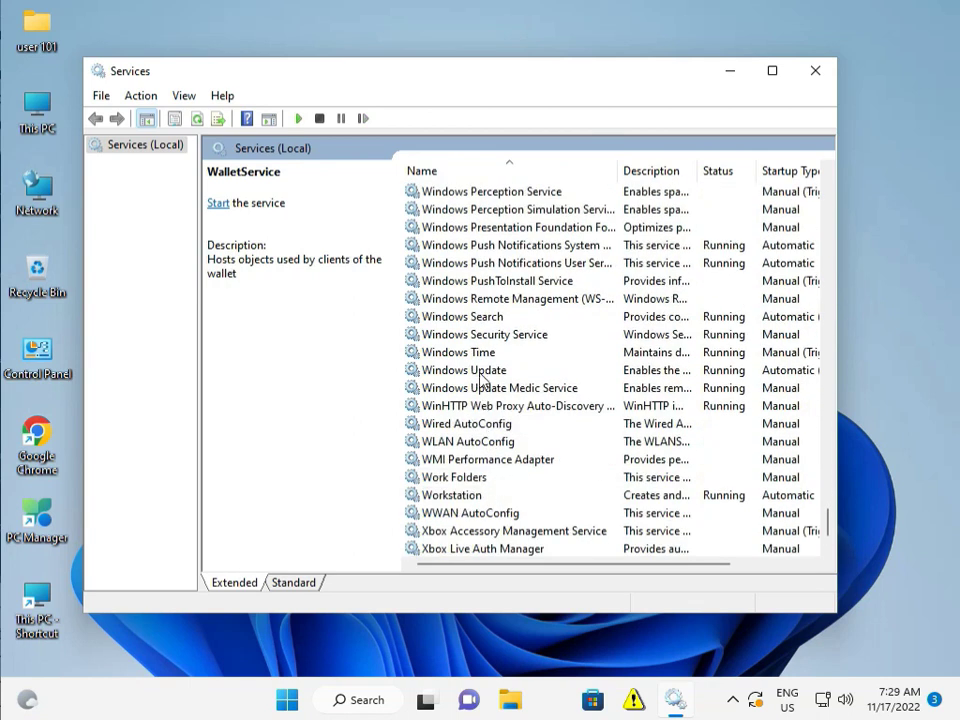
left_click(481, 375)
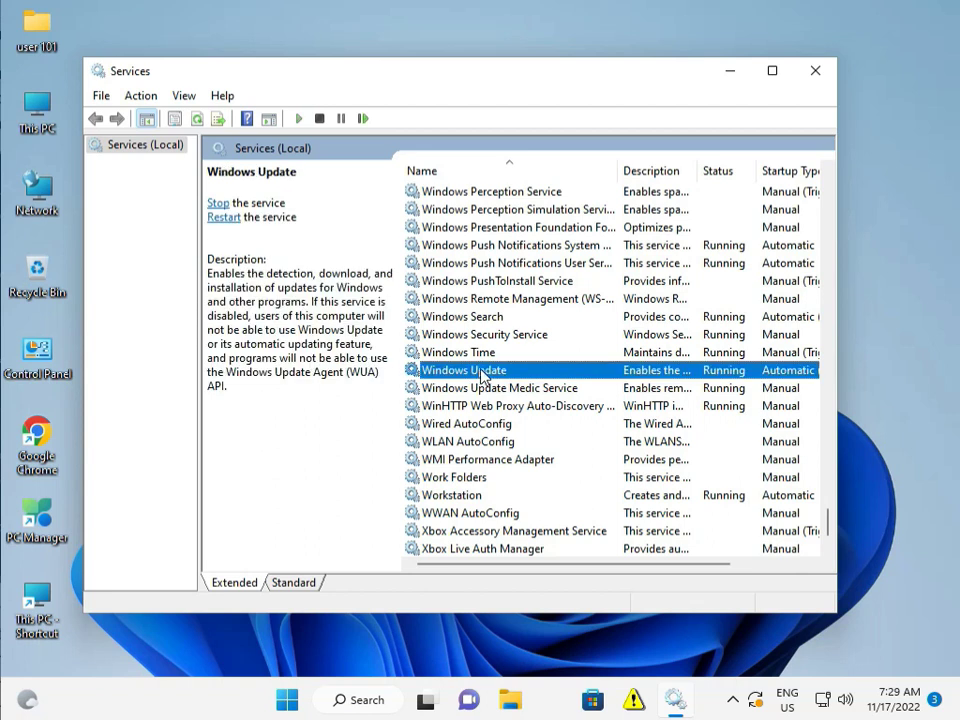
double_click(483, 381)
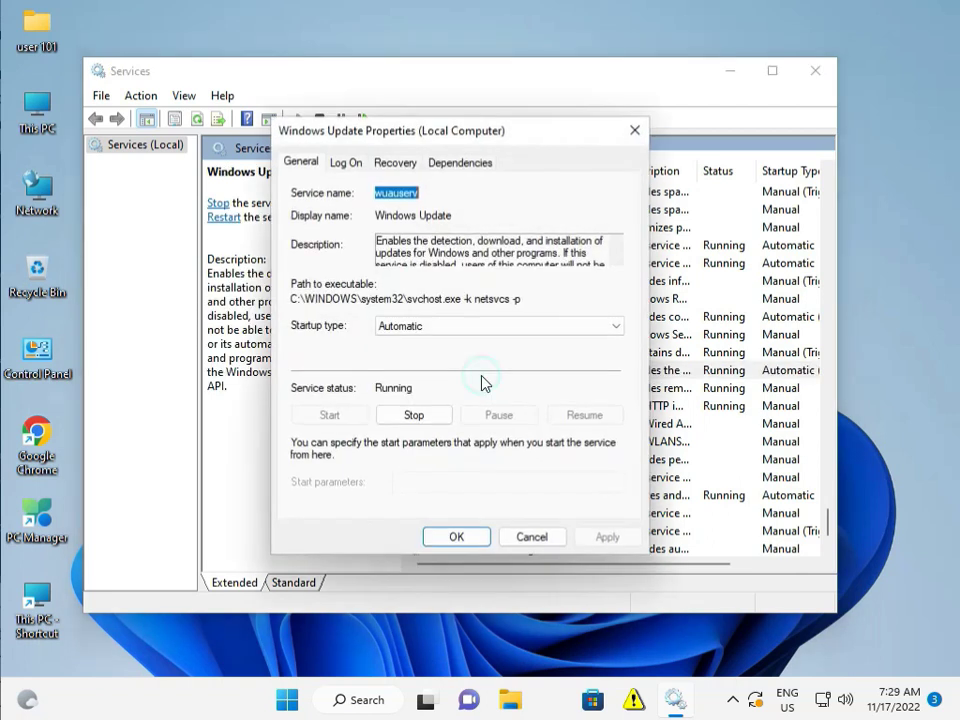
left_click(410, 330)
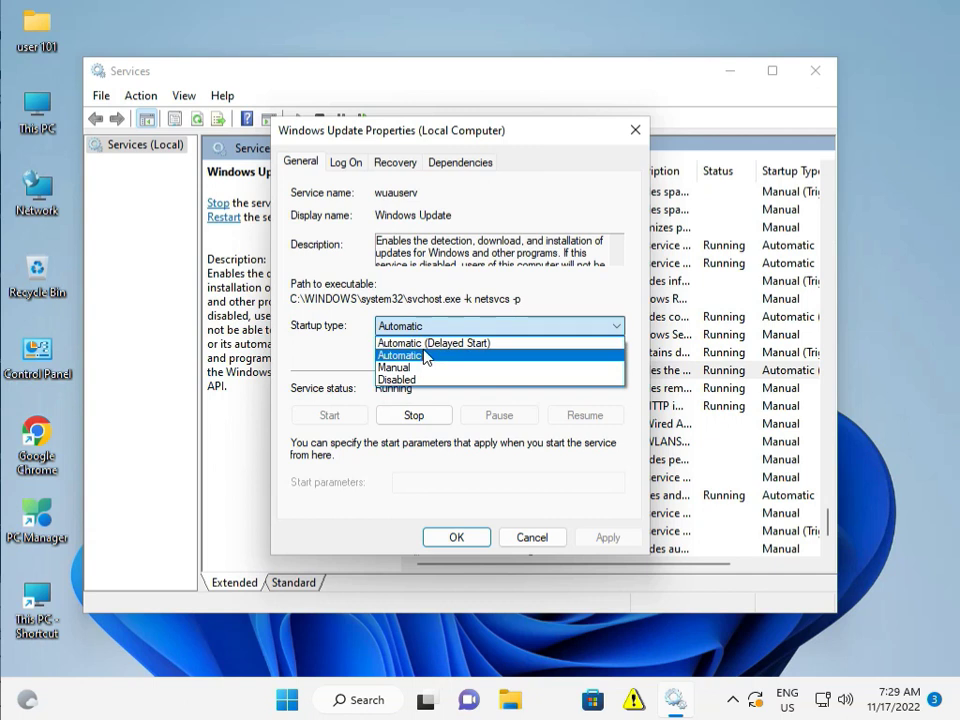
left_click(480, 538)
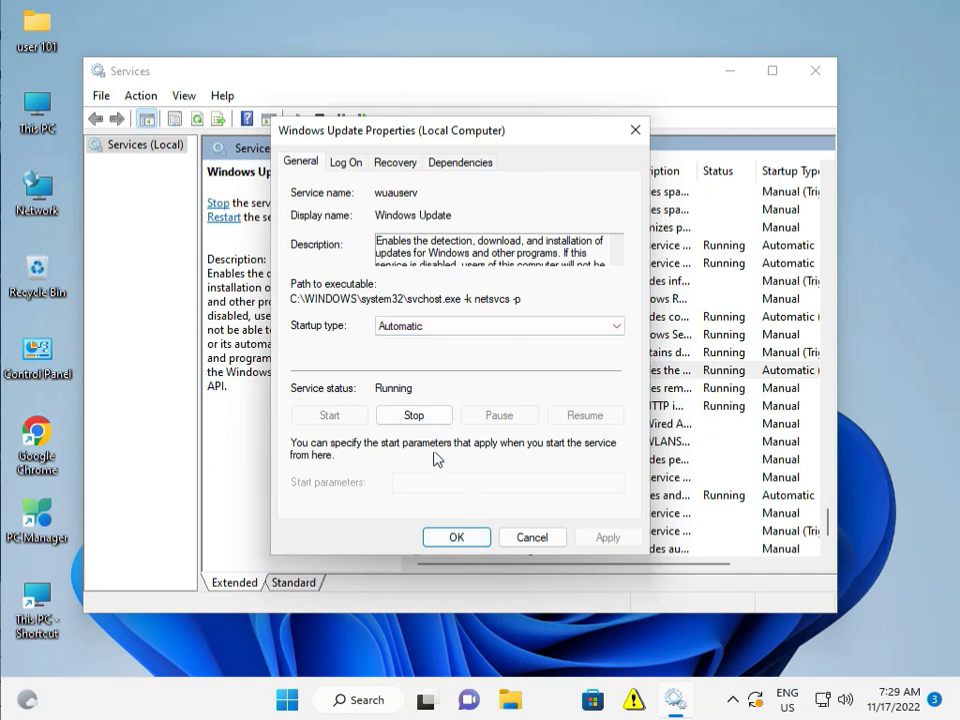
left_click(457, 538)
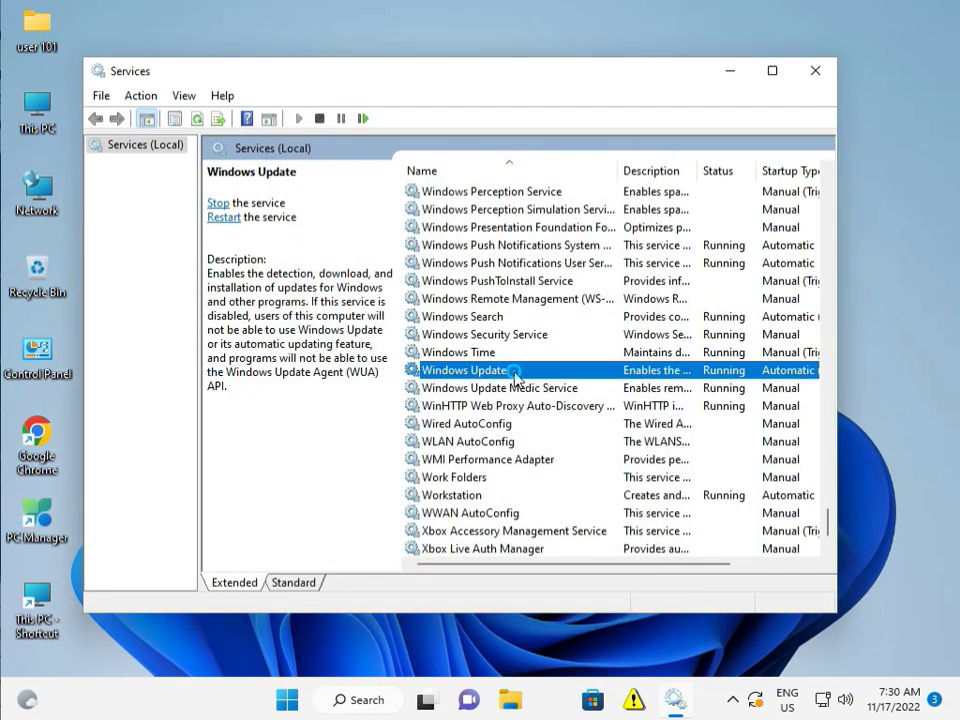
Restart the Windows Update service and close the Services window
left_click(215, 219)
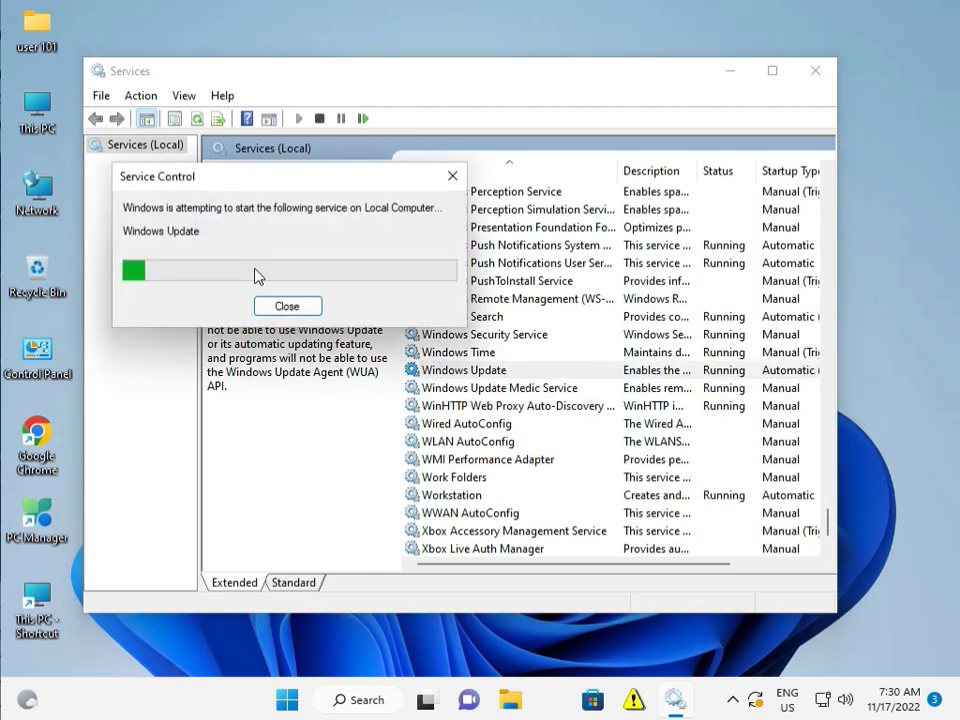
left_click(814, 75)
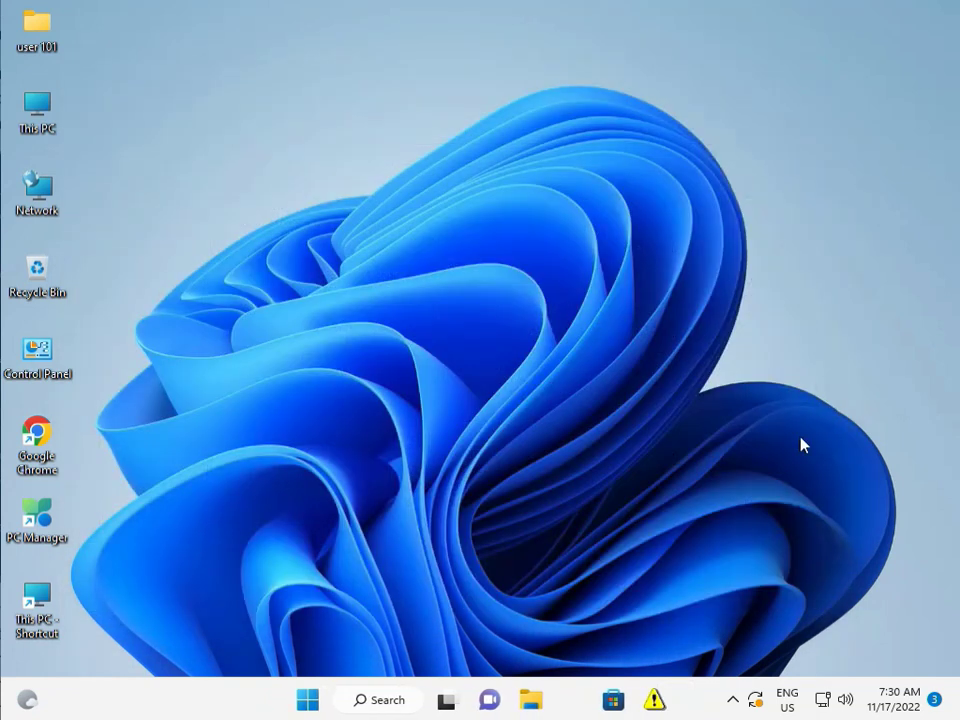
Open the Windows Security dashboard and dismiss the cloud-delivered protection warning under Virus & threat protection, allowing the app to make changes
left_click(733, 700)
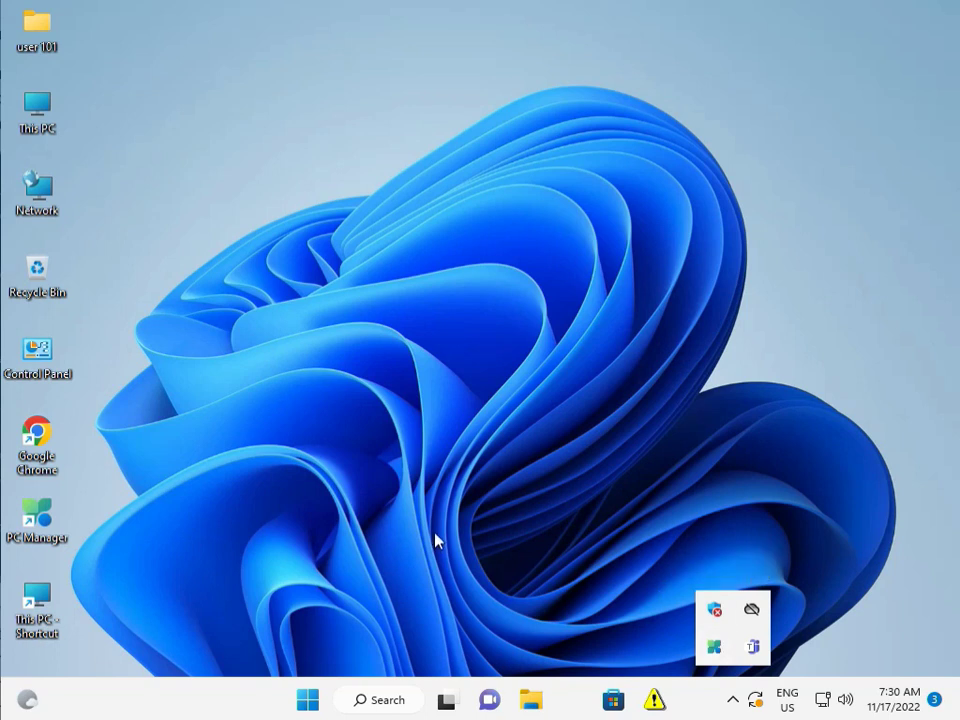
right_click(713, 615)
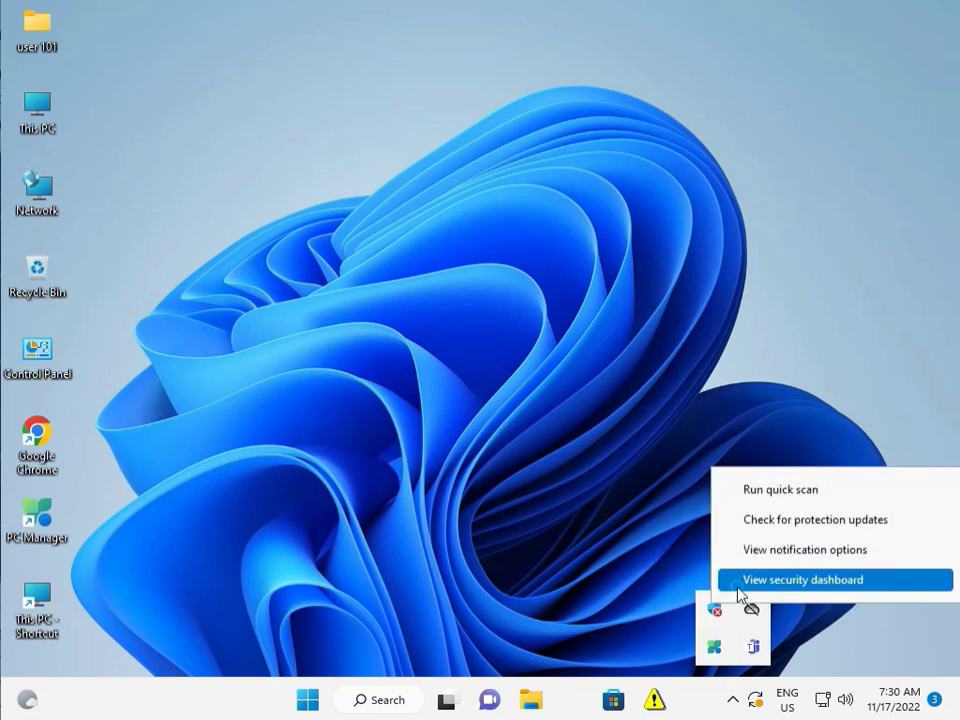
left_click(737, 588)
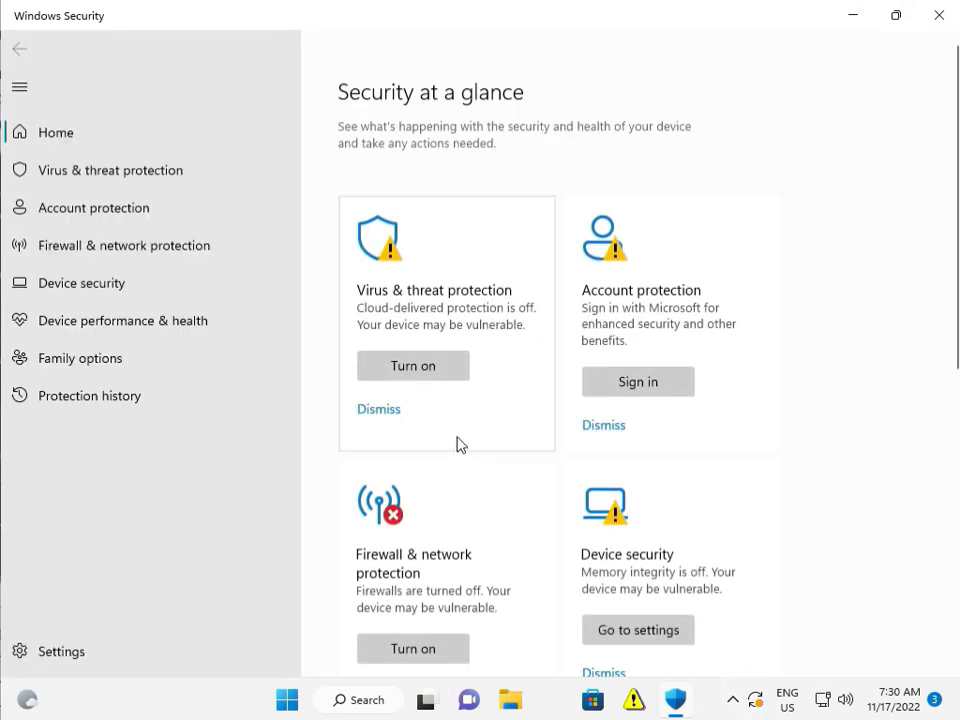
left_click(376, 414)
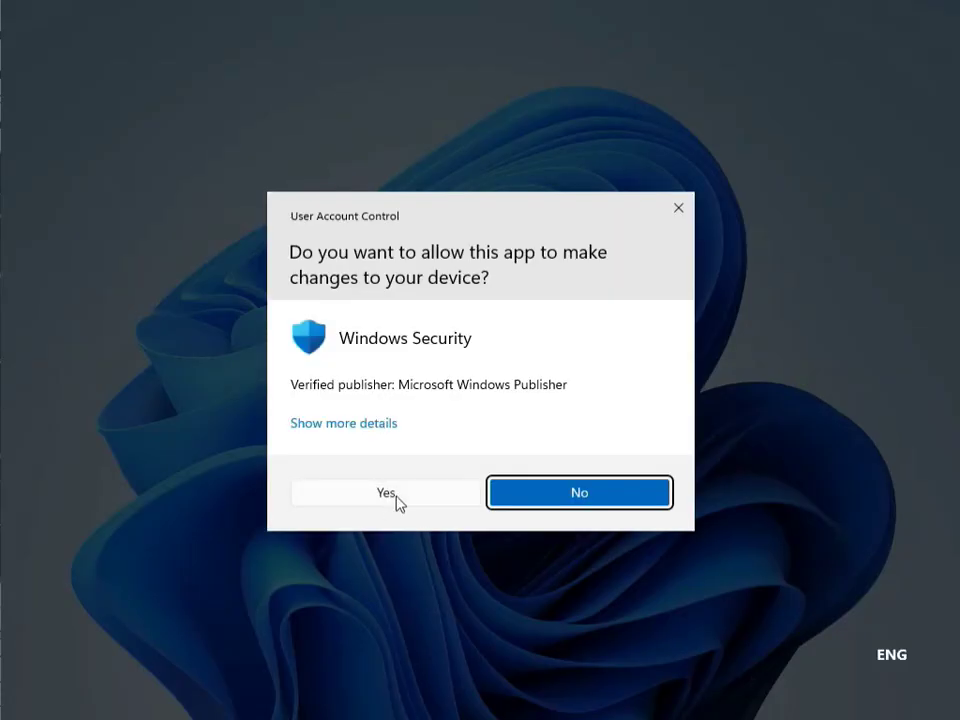
left_click(398, 500)
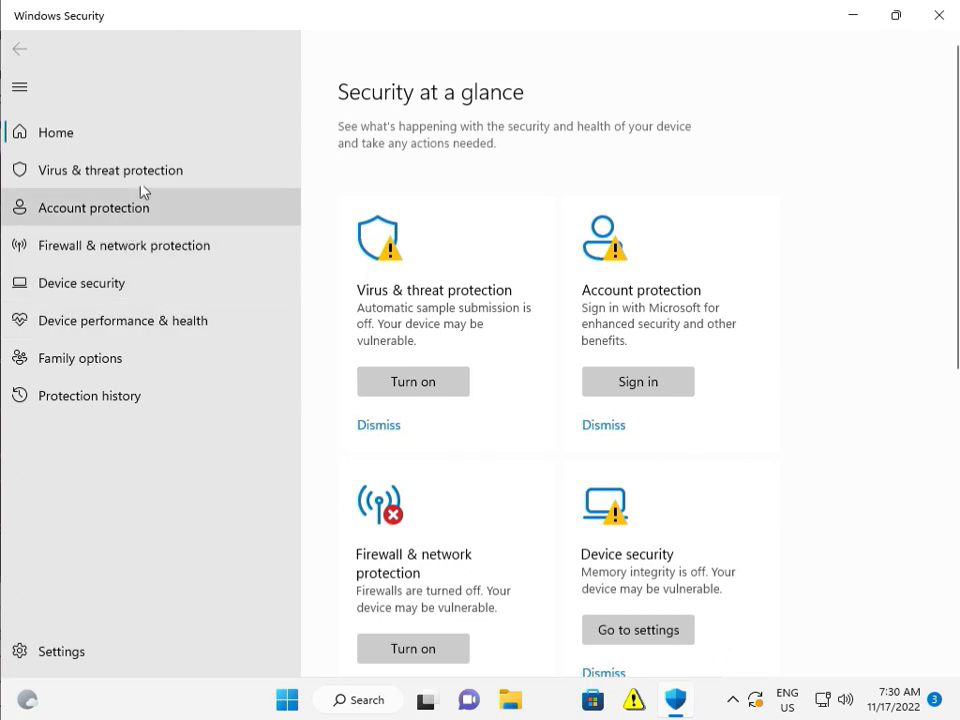
Turn off Real-time protection in the Virus & threat protection settings, approve the change, dismiss the notification, and close Windows Security
left_click(154, 157)
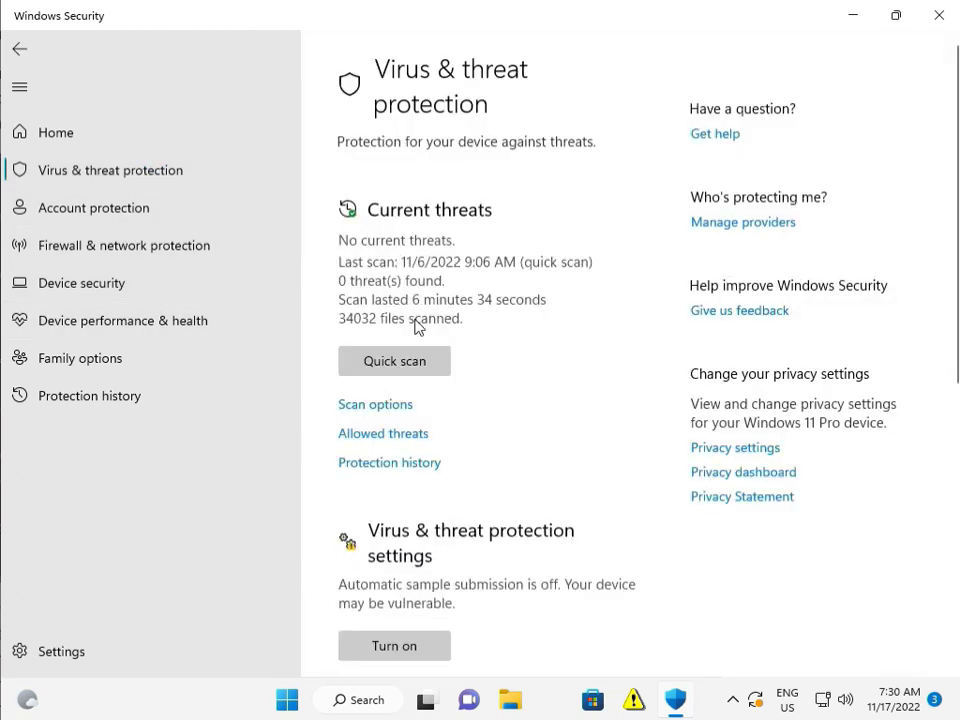
scroll(403, 514, "down", 3)
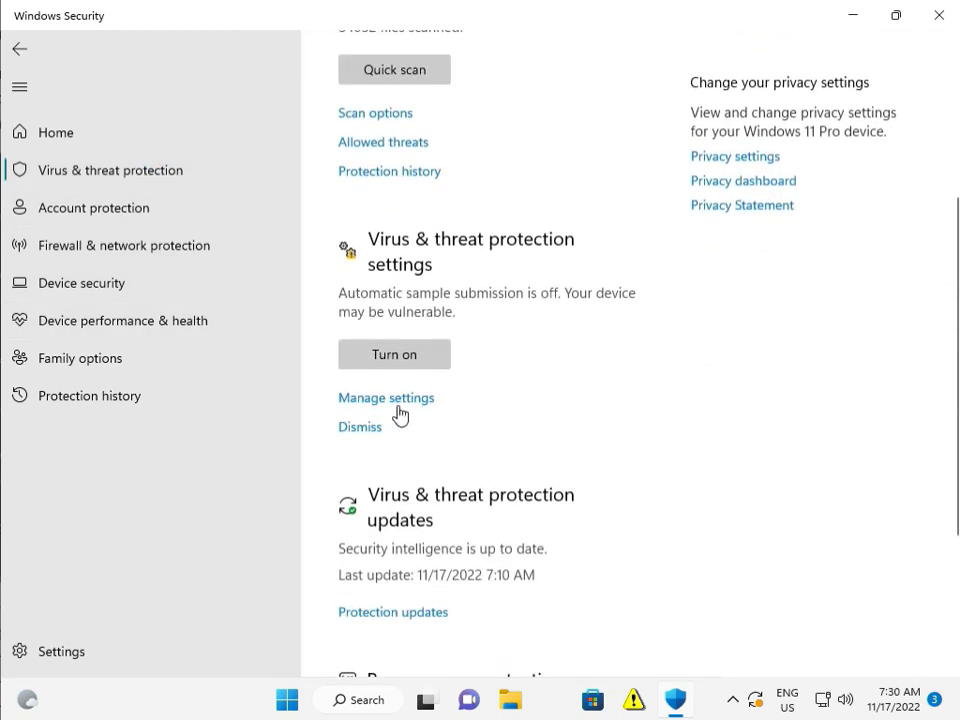
left_click(396, 405)
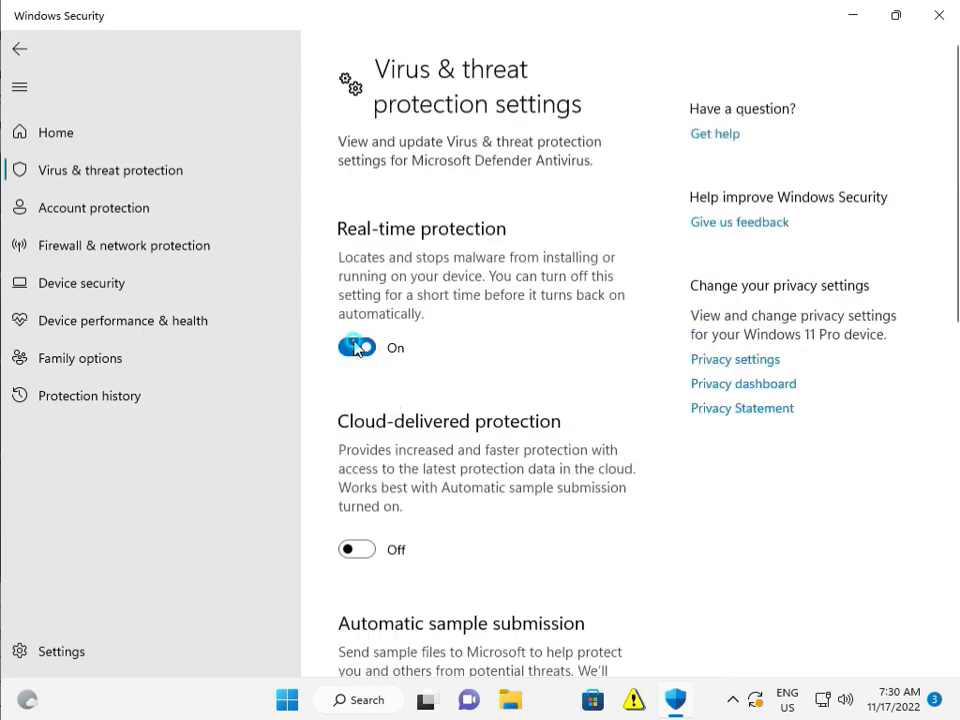
left_click(356, 347)
left_click(382, 497)
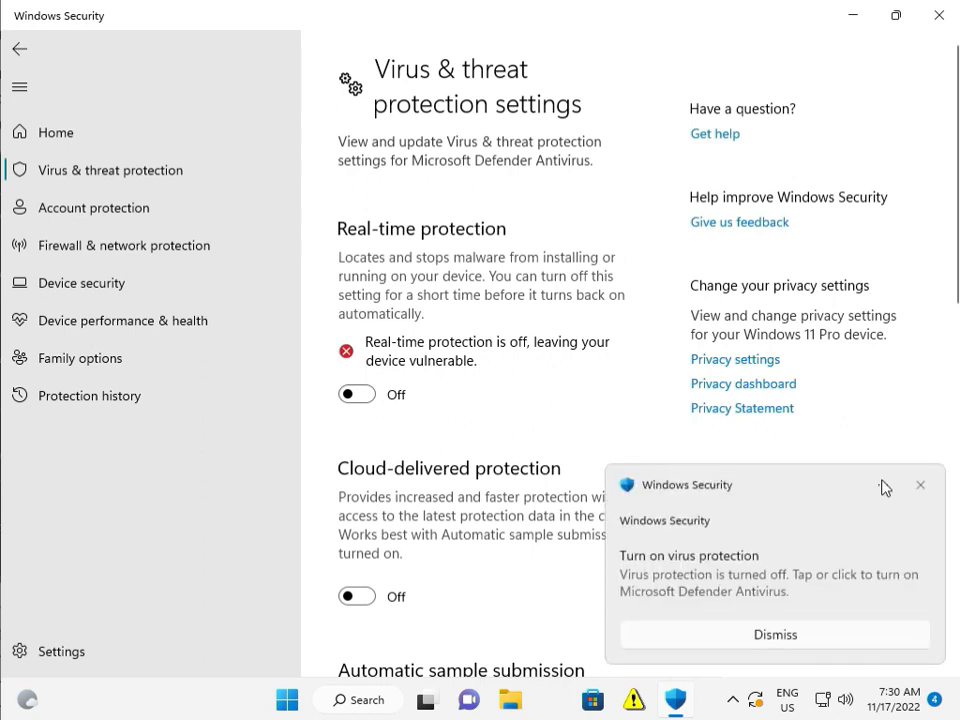
left_click(917, 487)
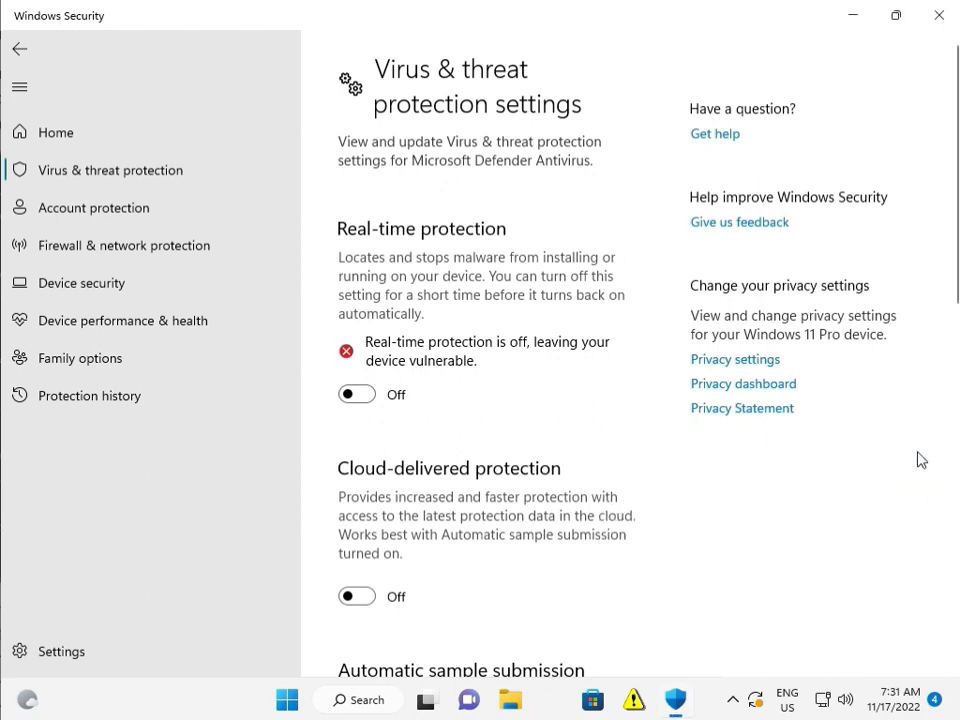
left_click(939, 15)
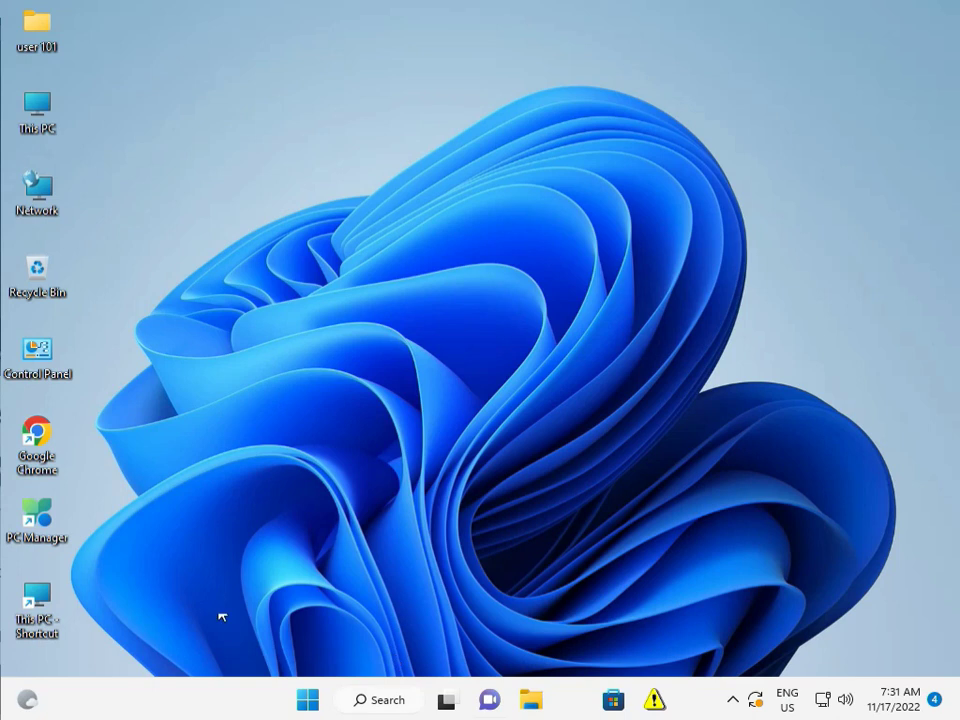
Switch to Google Chrome, search the web for "microsoft cata log", and open the Microsoft Update Catalog site
double_click(54, 425)
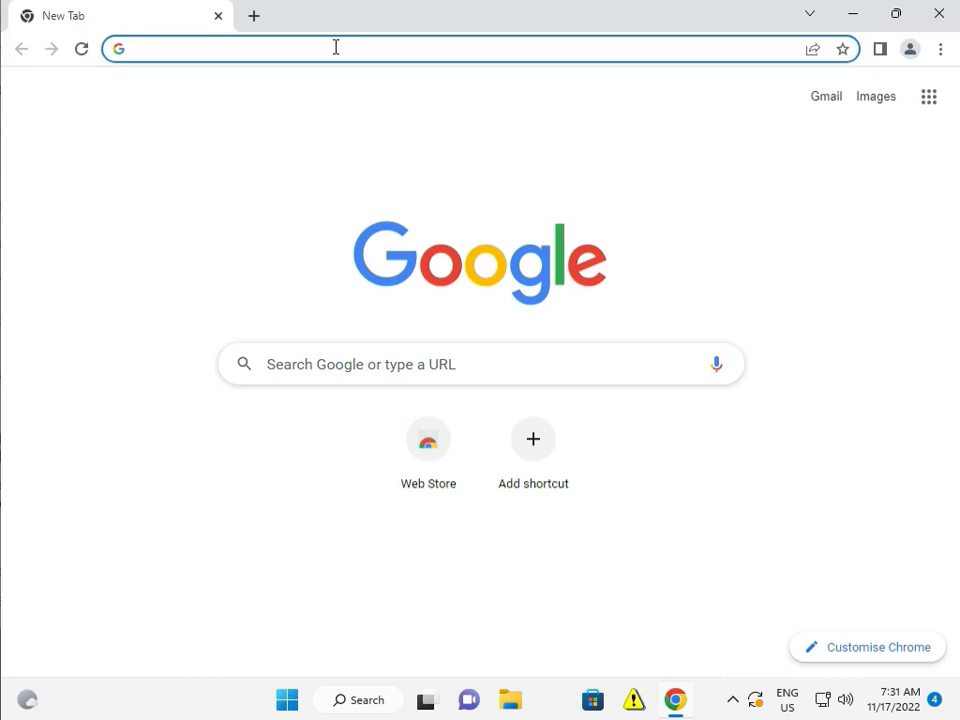
type("cata")
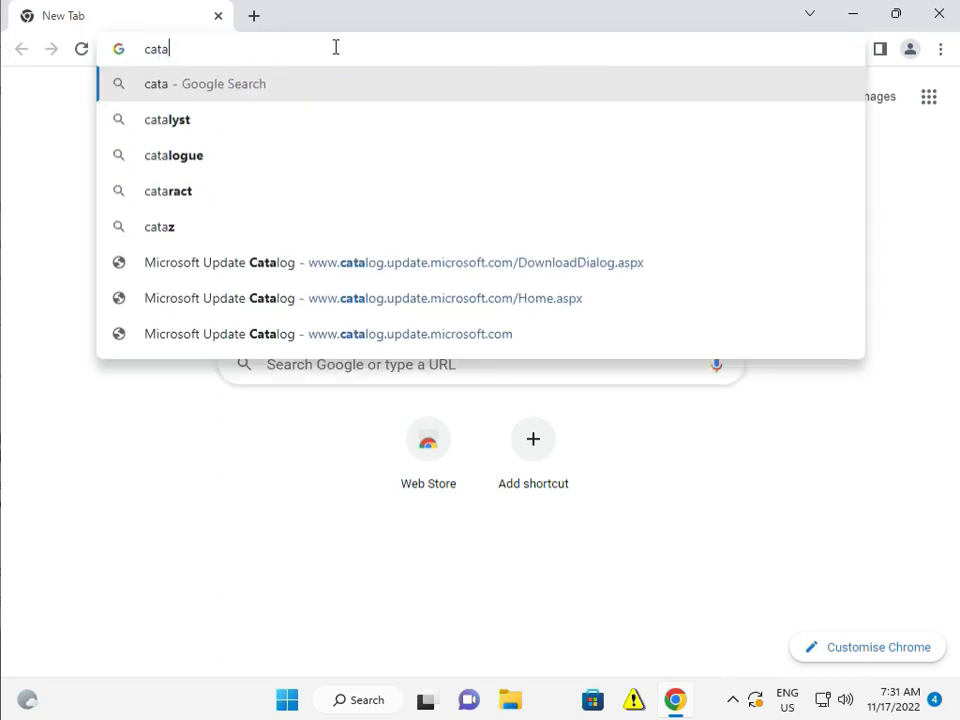
type("log")
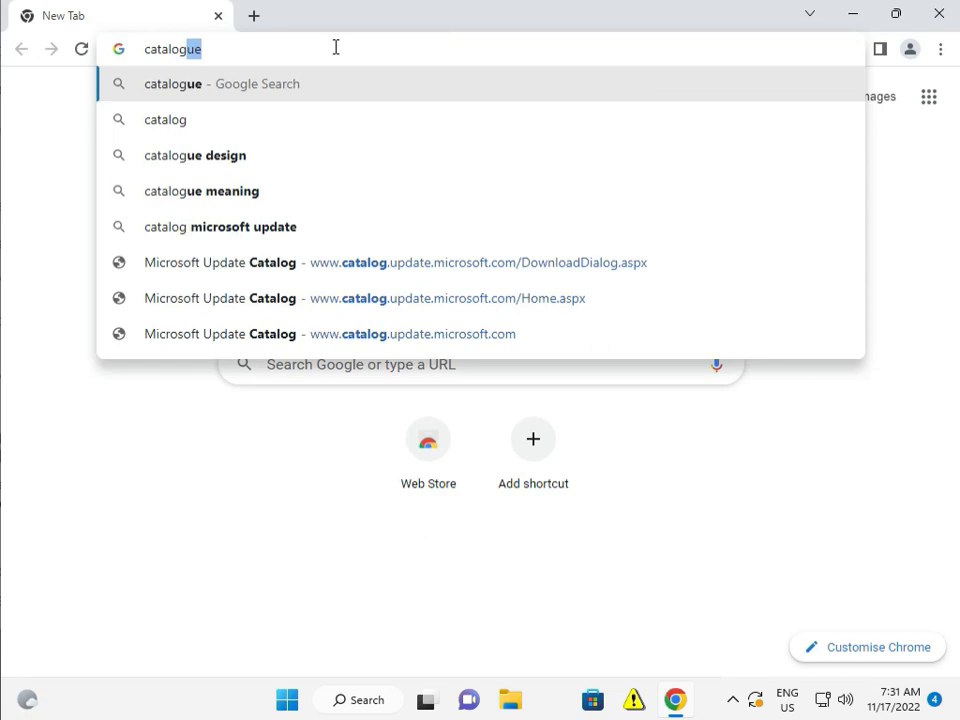
key("BackSpace")
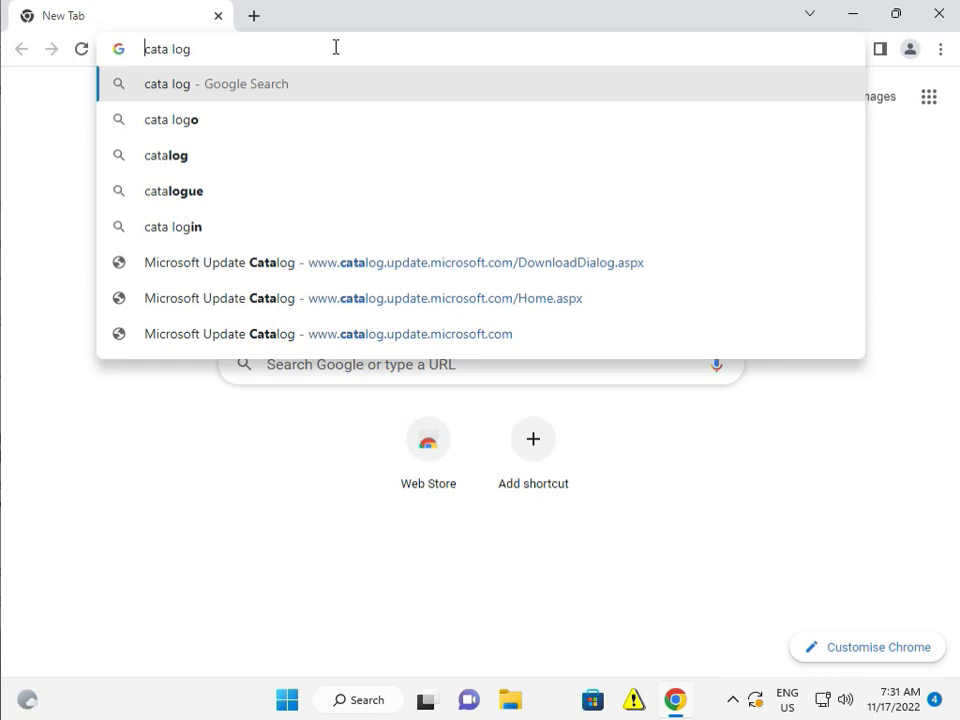
type("micro")
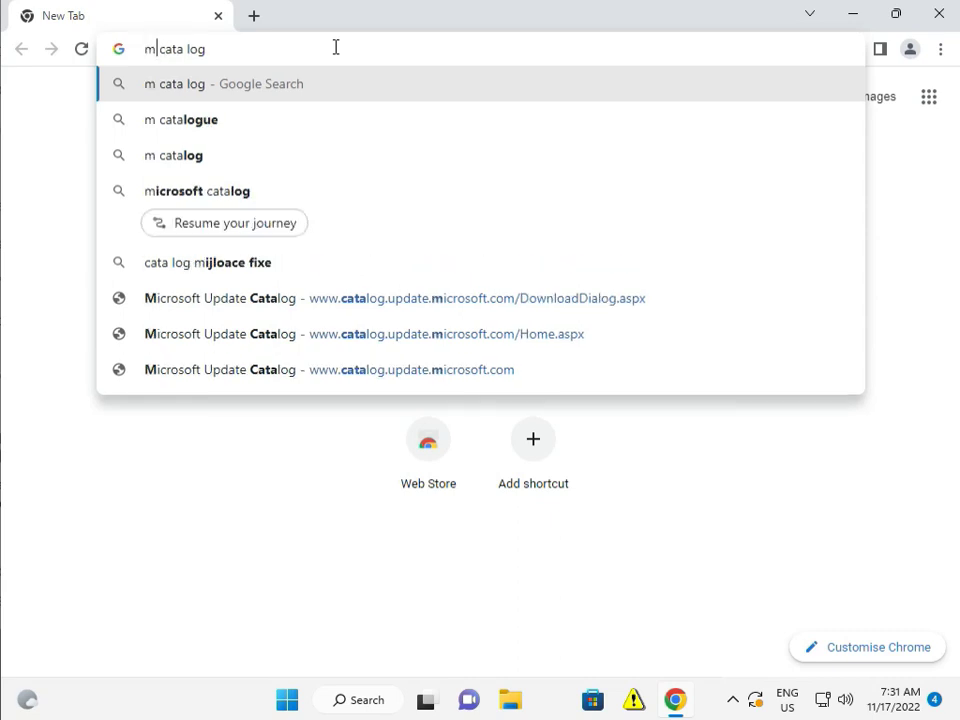
type("soft")
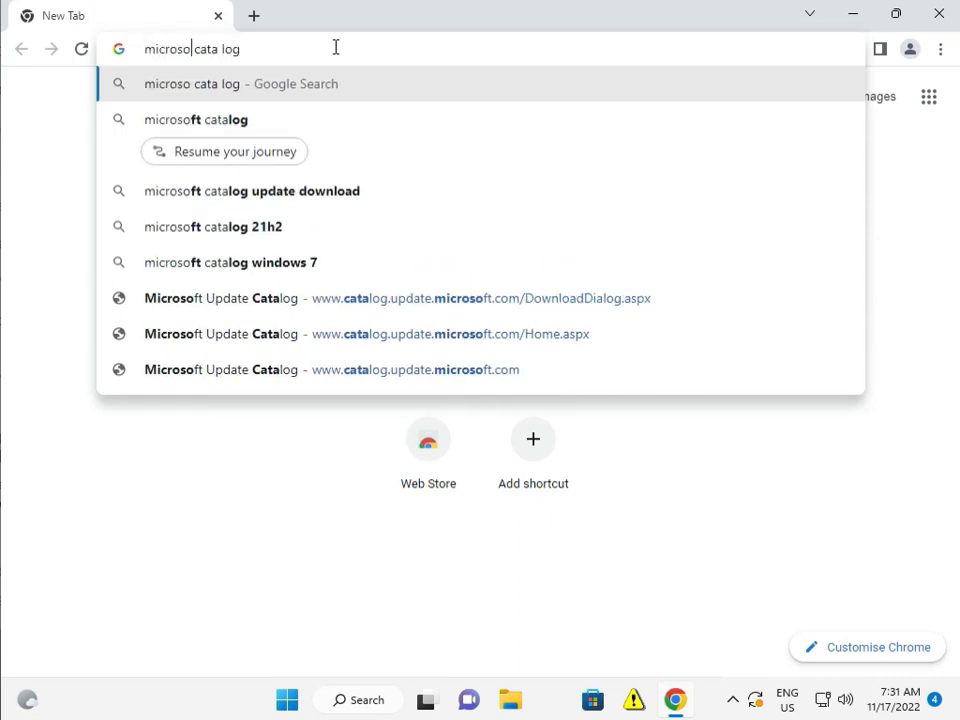
key("Return")
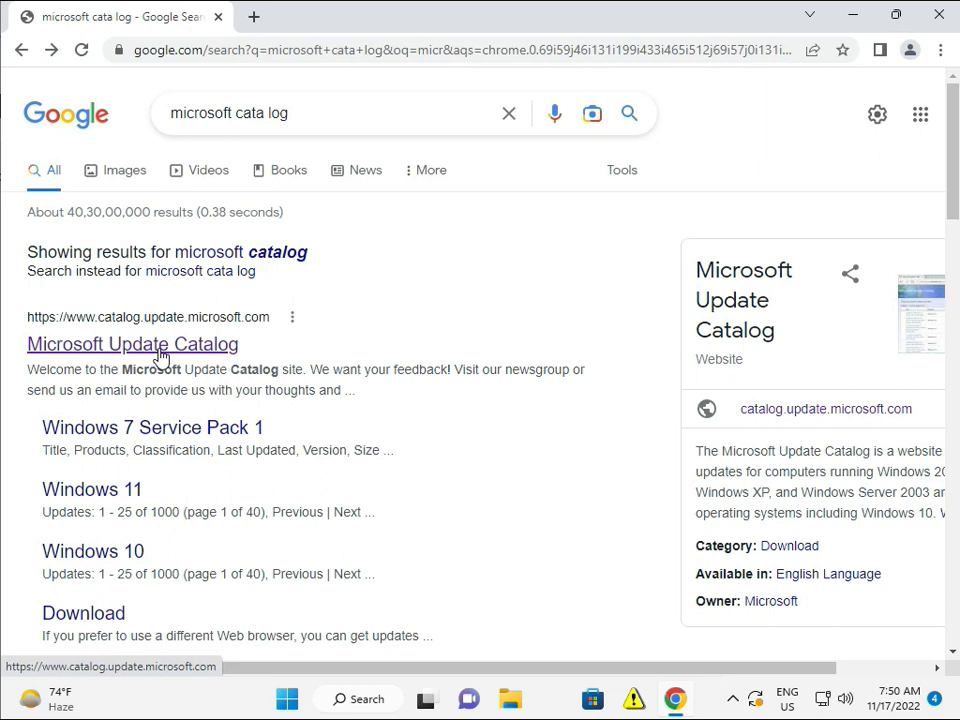
left_click(158, 350)
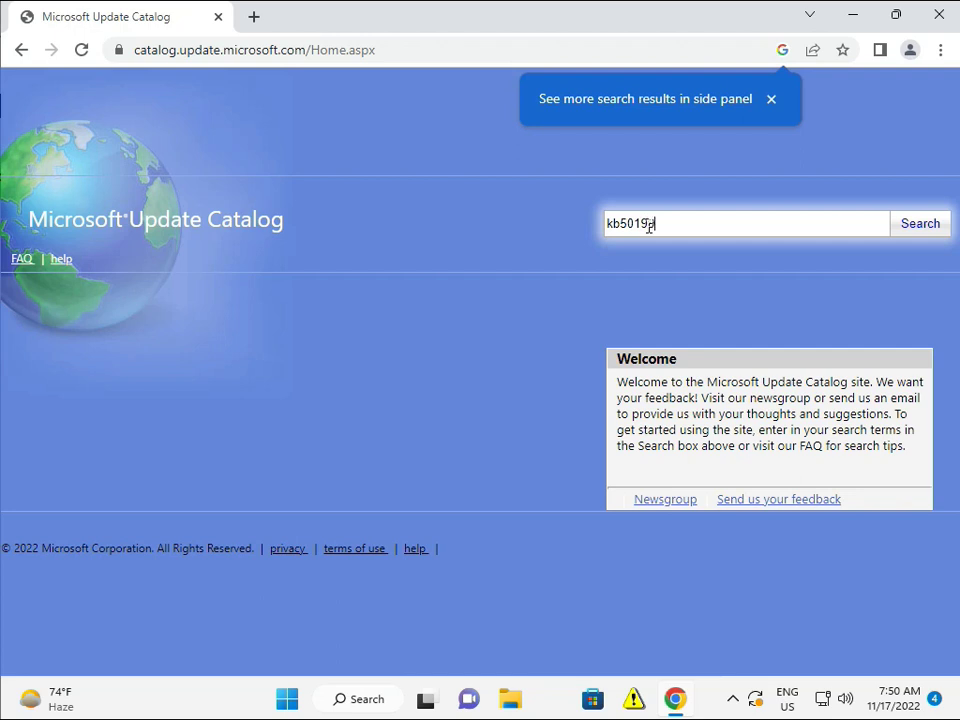
Search the Microsoft Update Catalog for kb5019959 and look through the listed updates
left_click(932, 230)
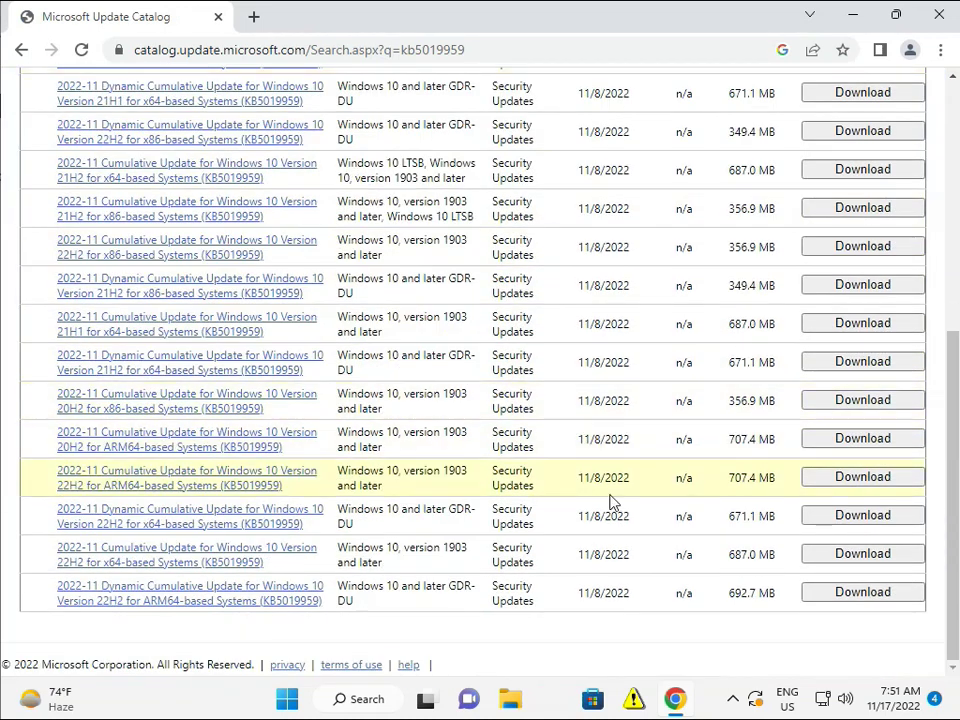
scroll(596, 519, "up", 5)
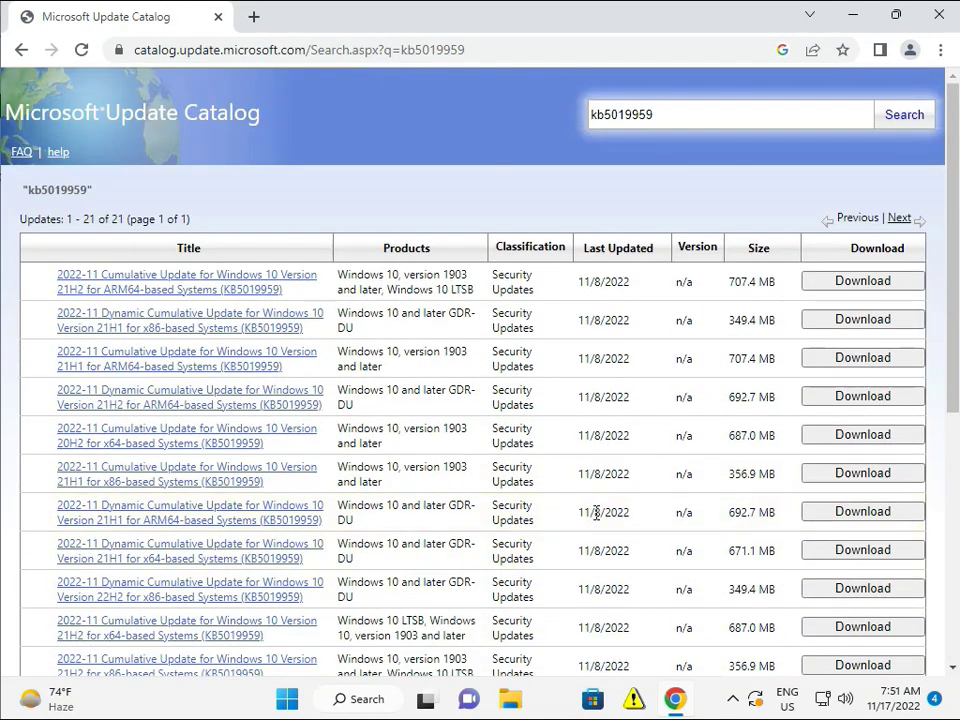
scroll(471, 439, "down", 5)
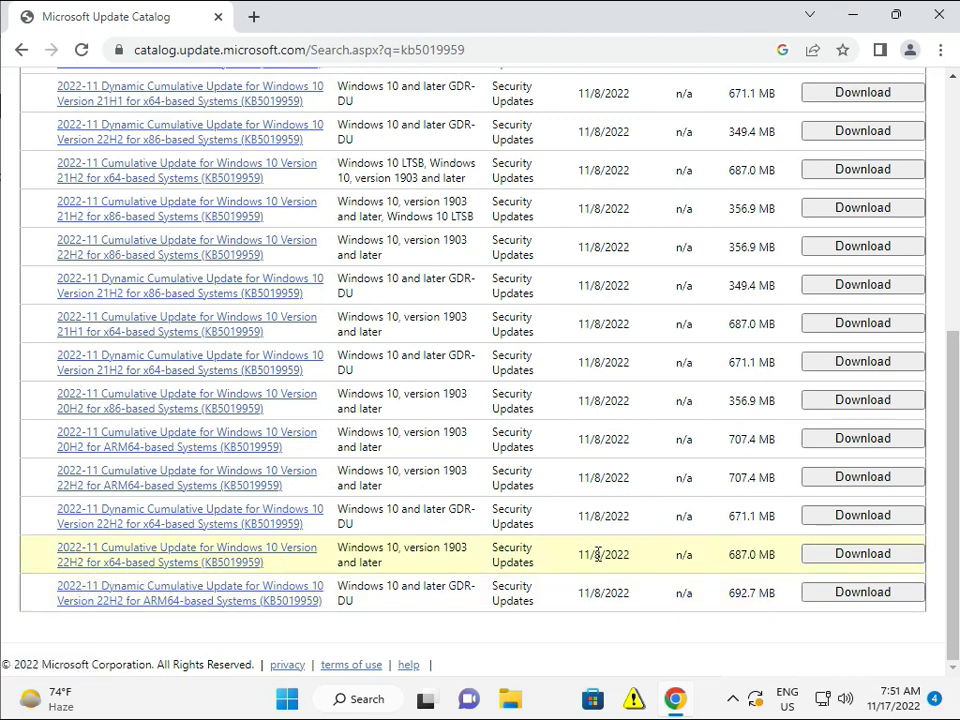
Download the 2022-11 Cumulative Update for Windows 10 Version 22H2 for x64-based Systems and set the .msu file to open when done
left_click_drag(597, 554, 695, 555)
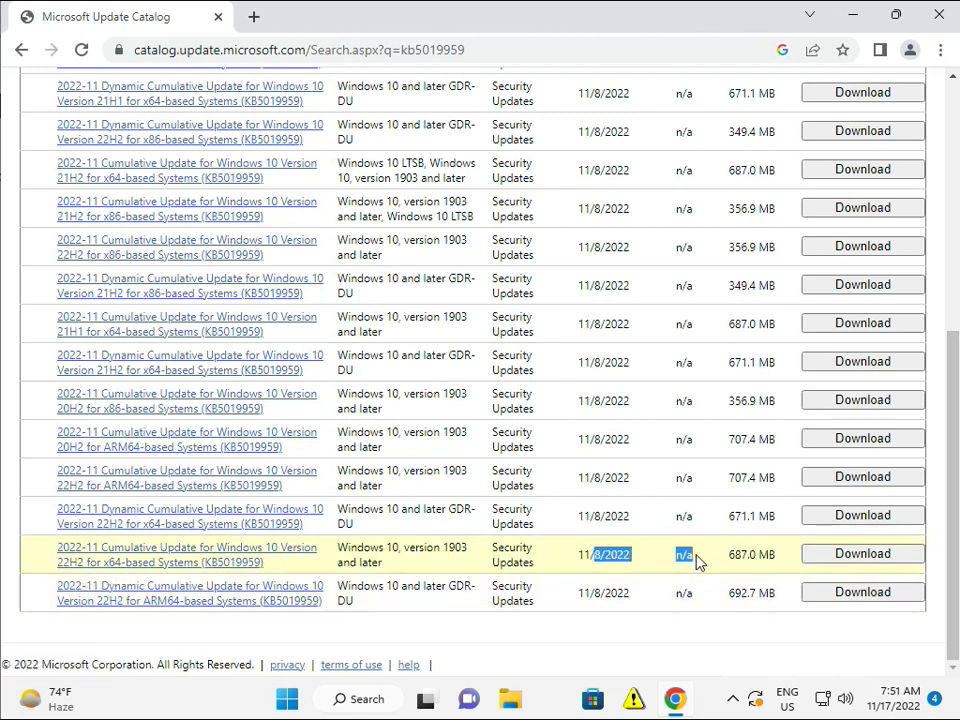
left_click(845, 560)
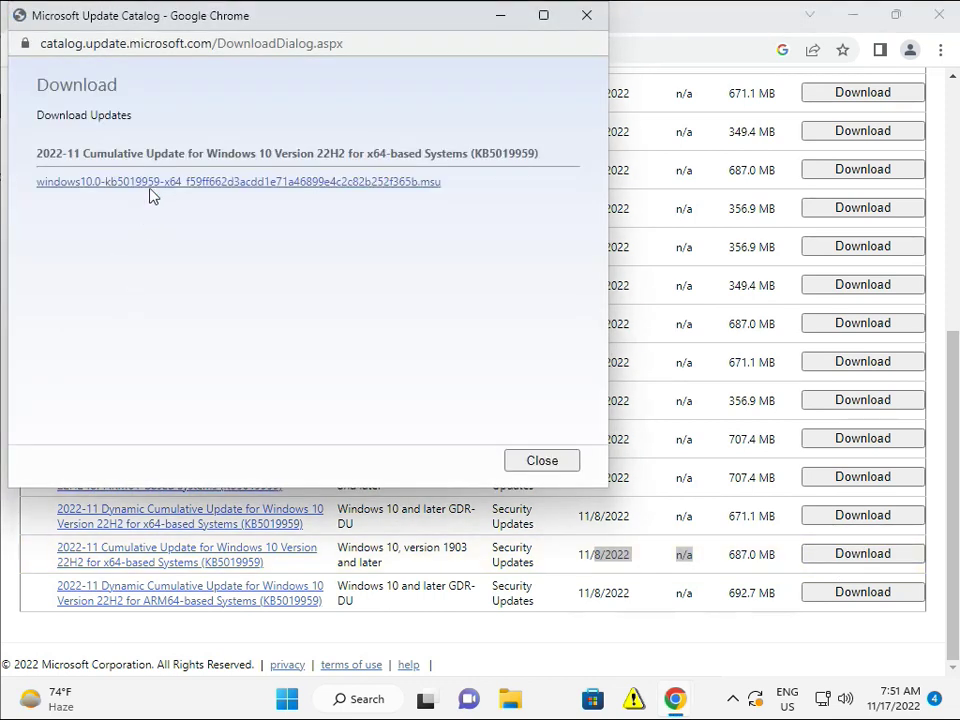
left_click(152, 192)
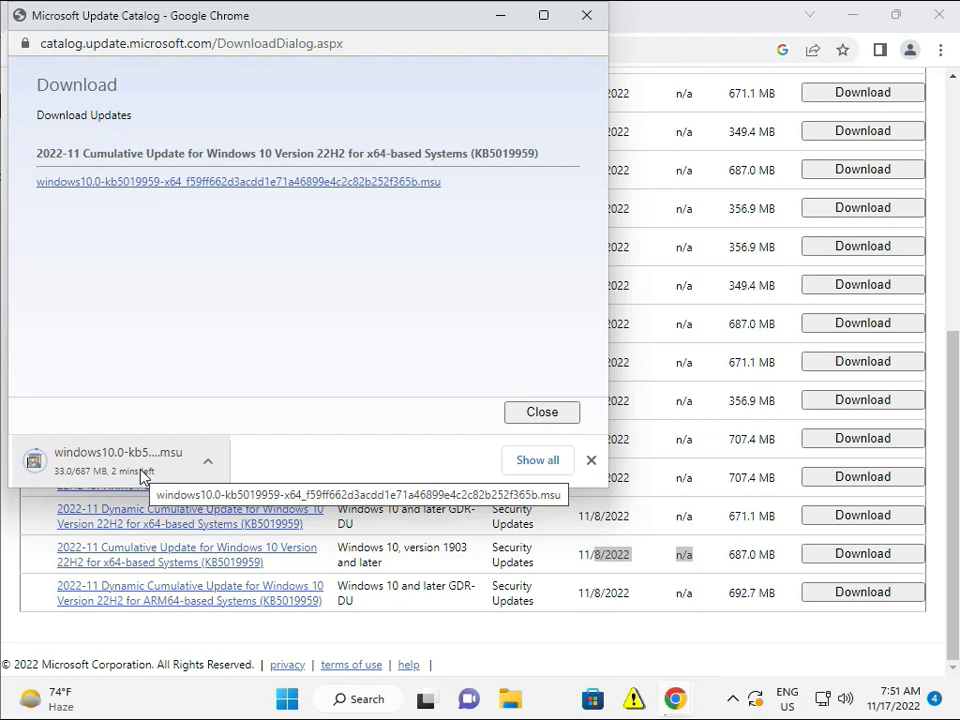
left_click(212, 462)
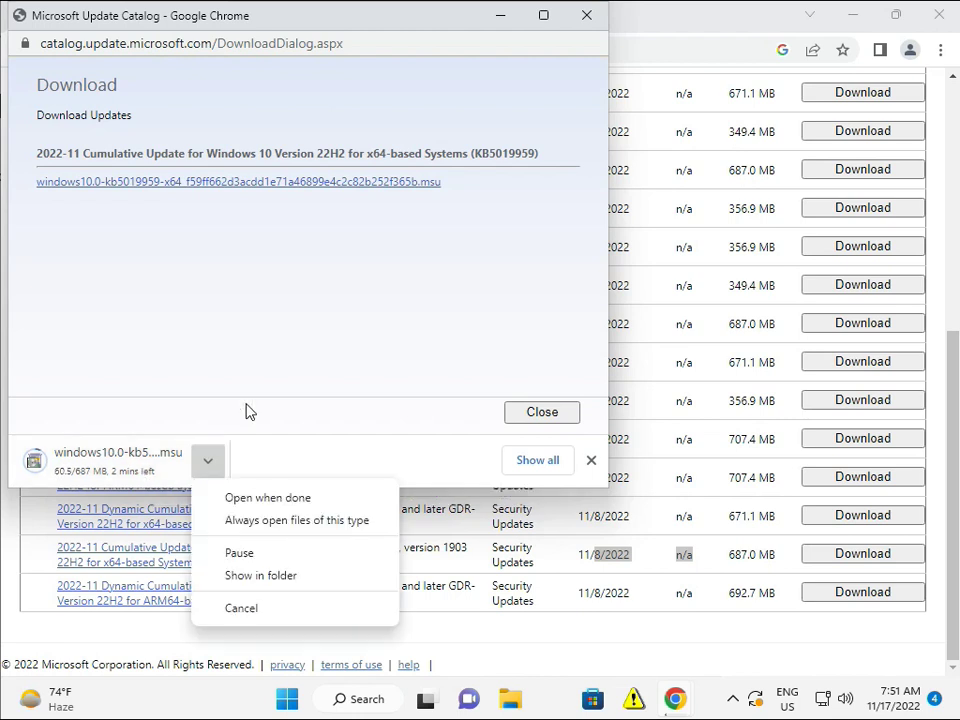
left_click(251, 504)
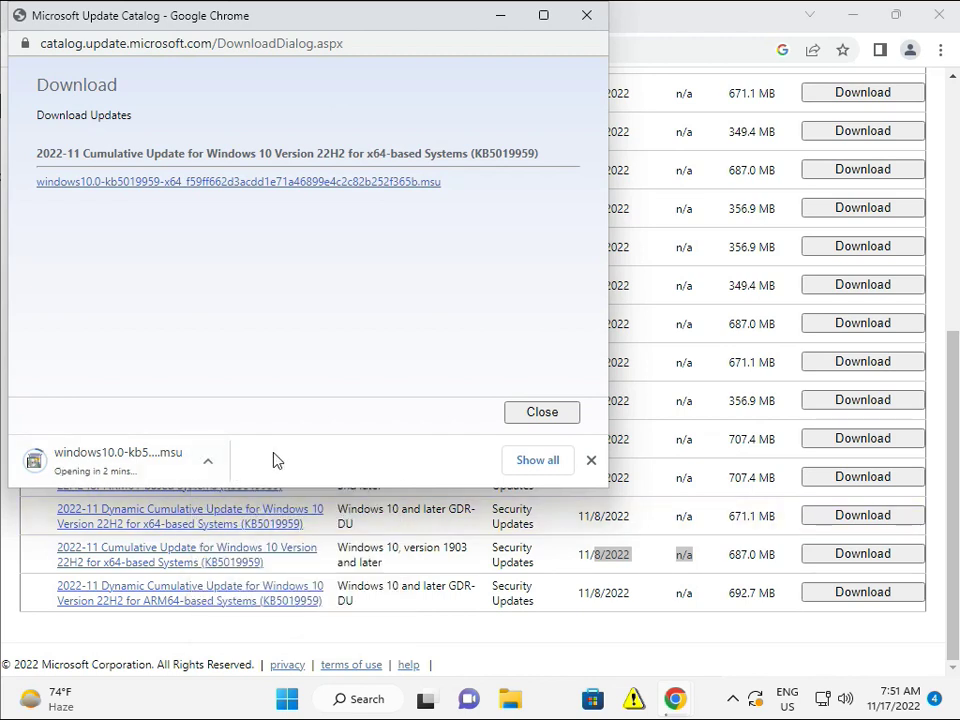